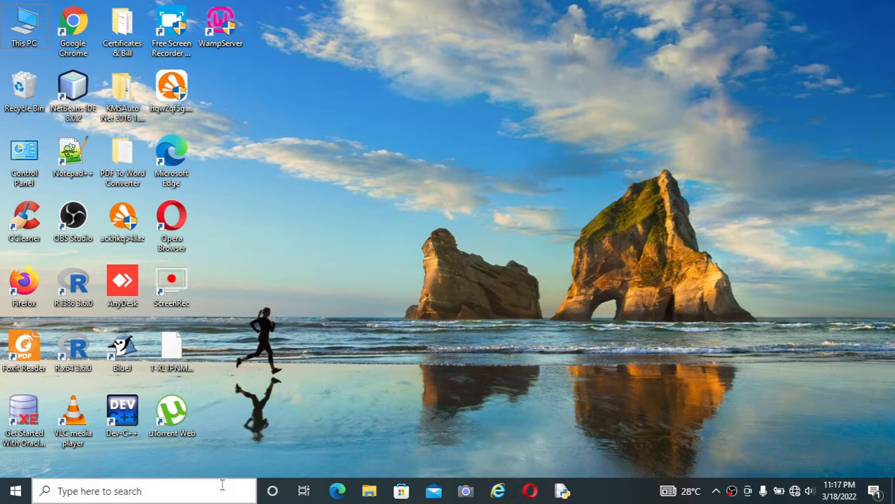
# Open Excel 2016, dismiss the Office activation wizard and create a blank workbook
pyautogui.click(150, 483)
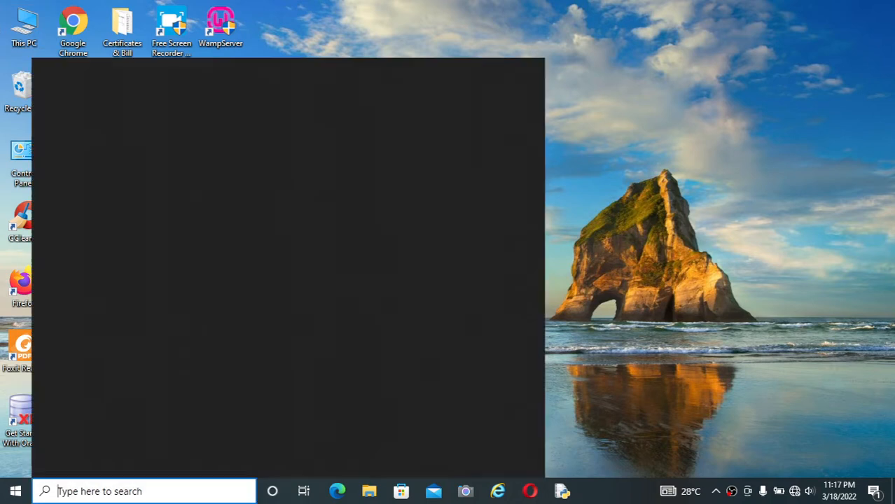
pyautogui.write('excel')
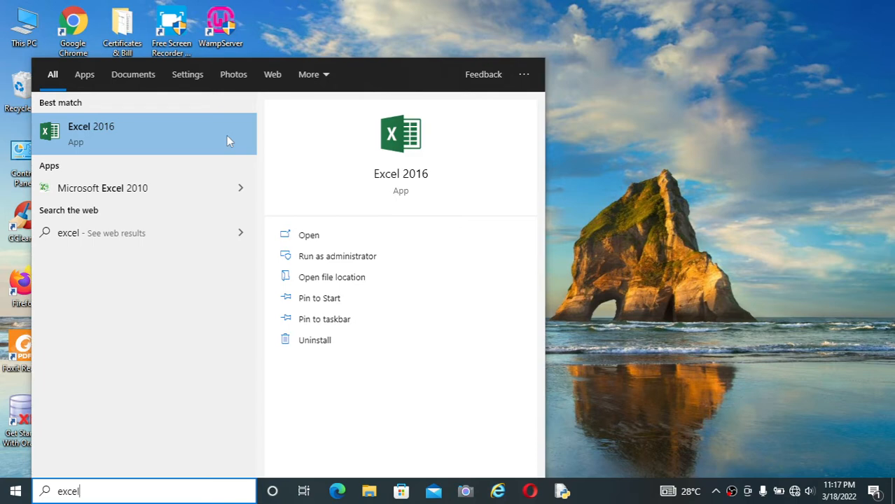
pyautogui.click(179, 129)
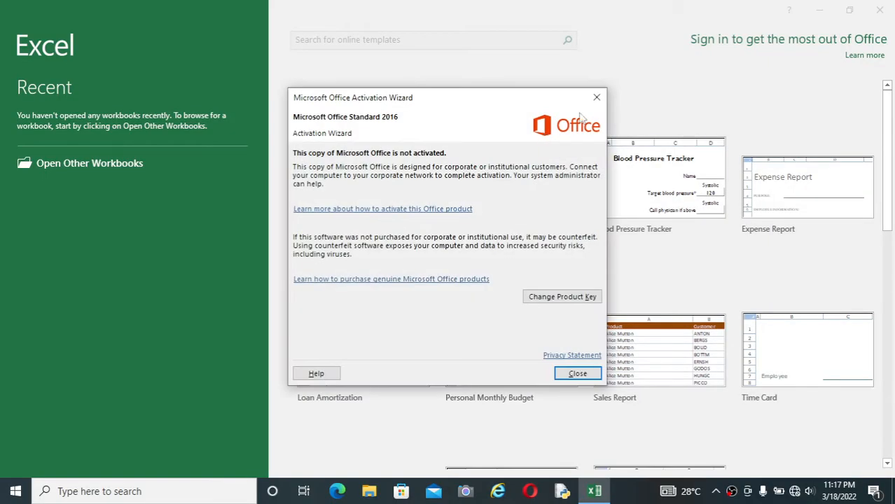
pyautogui.click(595, 97)
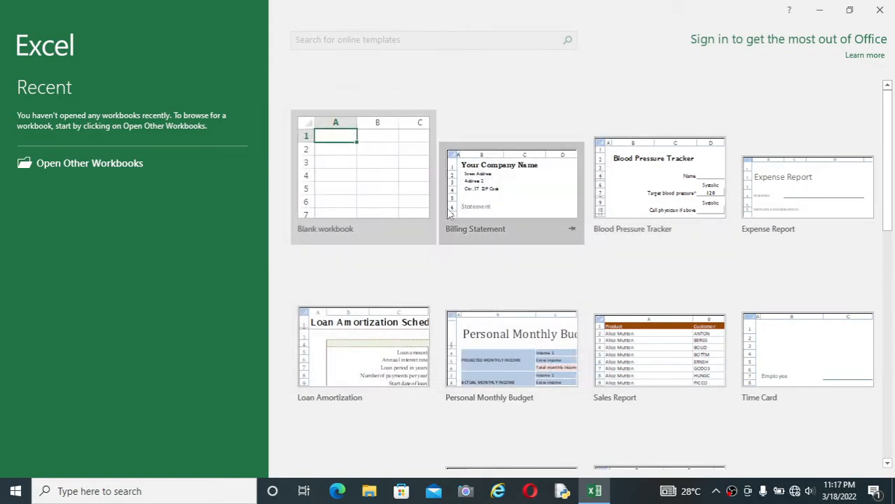
pyautogui.click(390, 199)
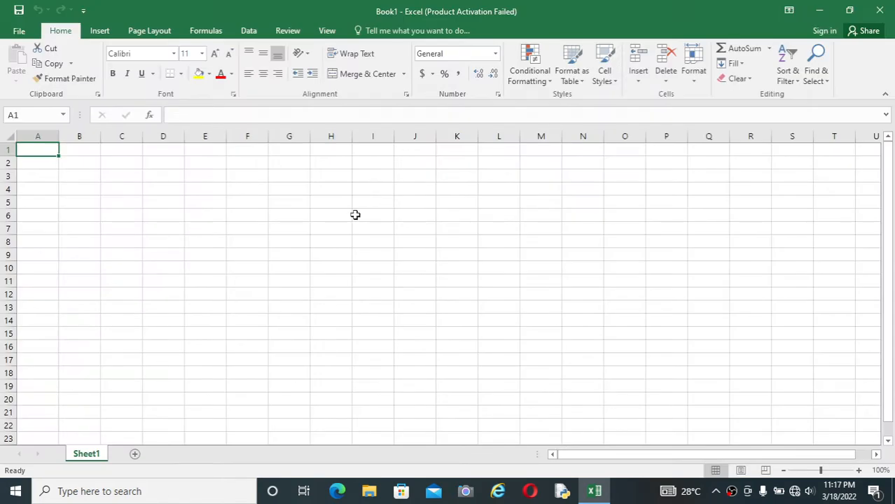
# Add six new worksheets after Sheet1 and insert one more worksheet directly before Sheet7
pyautogui.click(252, 230)
pyautogui.click(378, 218)
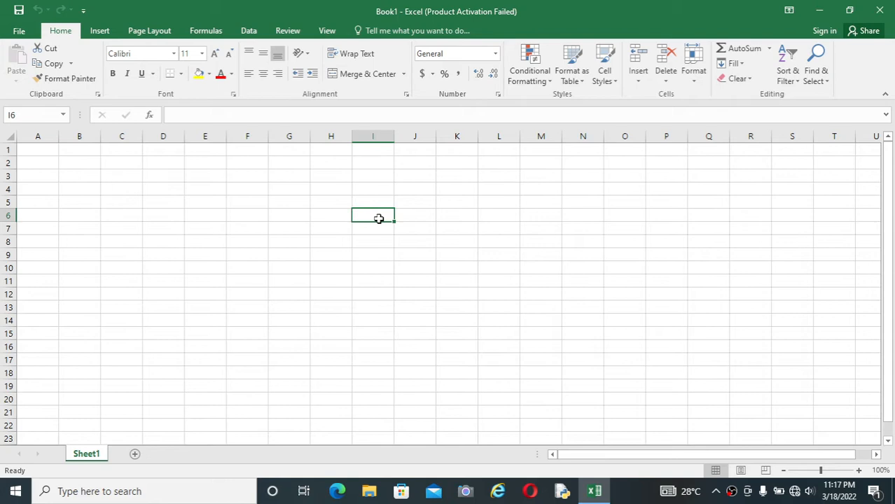
pyautogui.click(136, 454)
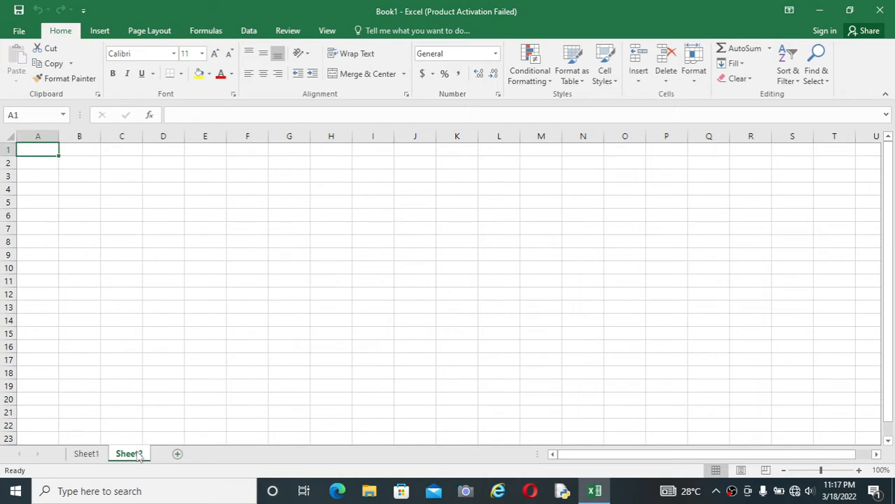
pyautogui.click(177, 455)
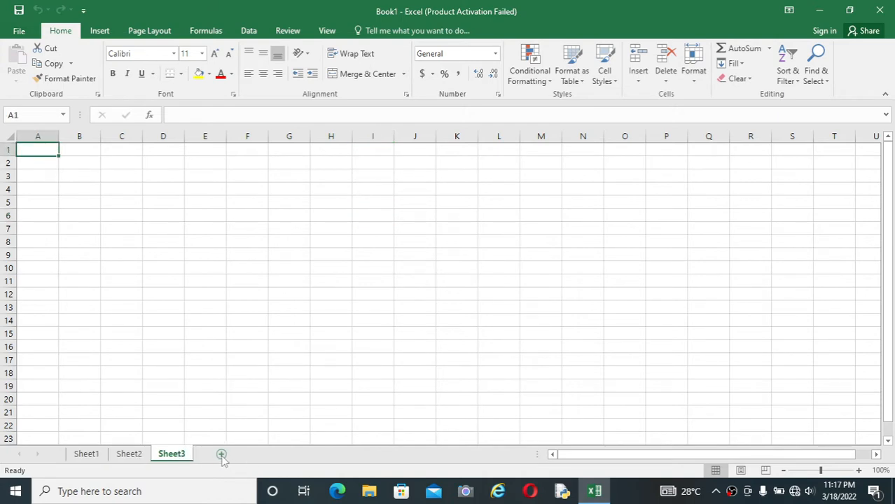
pyautogui.click(221, 455)
pyautogui.click(262, 455)
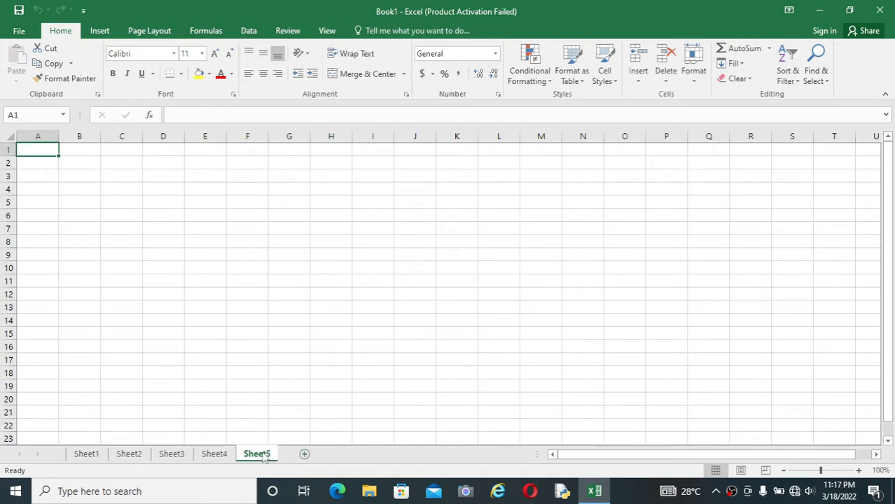
pyautogui.click(305, 455)
pyautogui.click(348, 455)
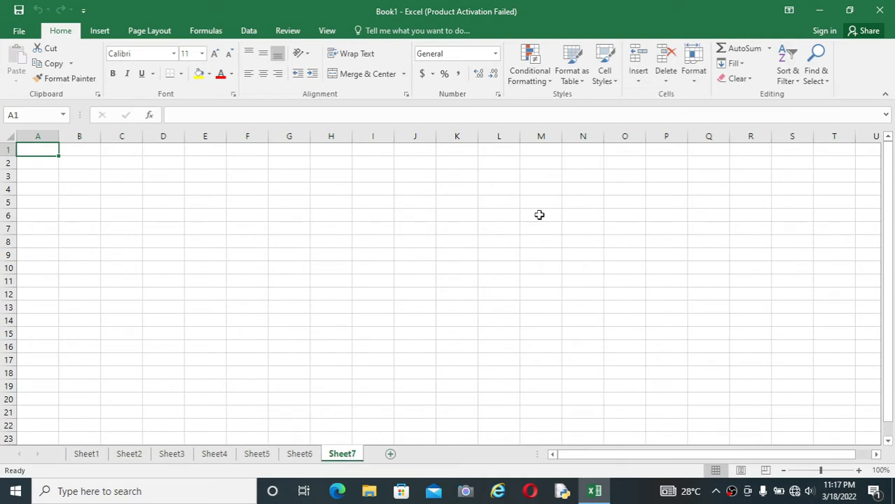
pyautogui.click(640, 82)
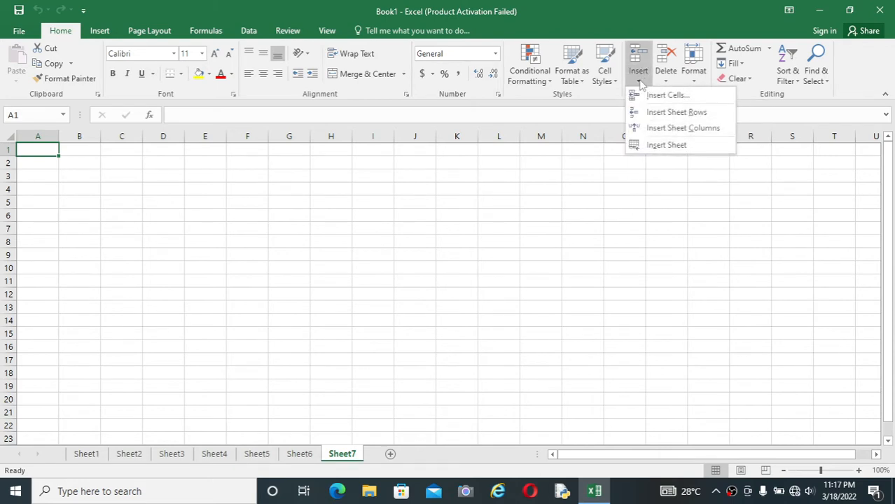
pyautogui.click(659, 146)
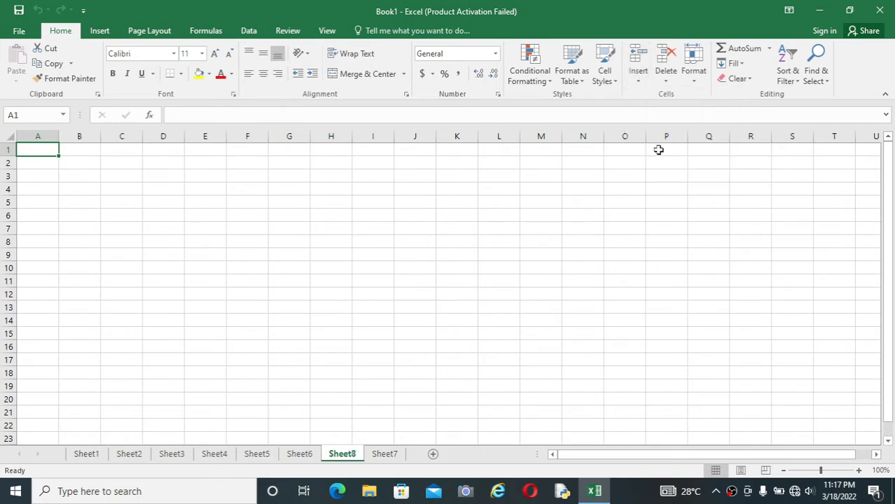
# Switch to Sheet1, select cell B4, and move the active cell several columns across and a few rows down
pyautogui.click(89, 457)
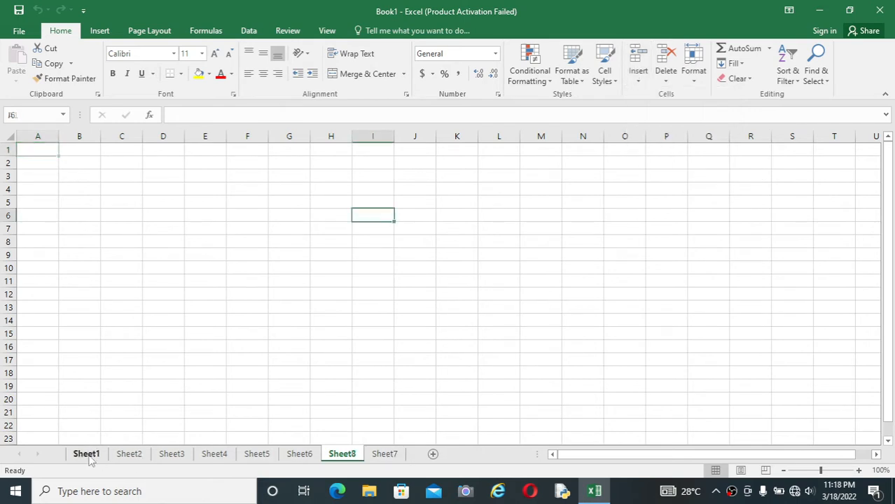
pyautogui.click(166, 203)
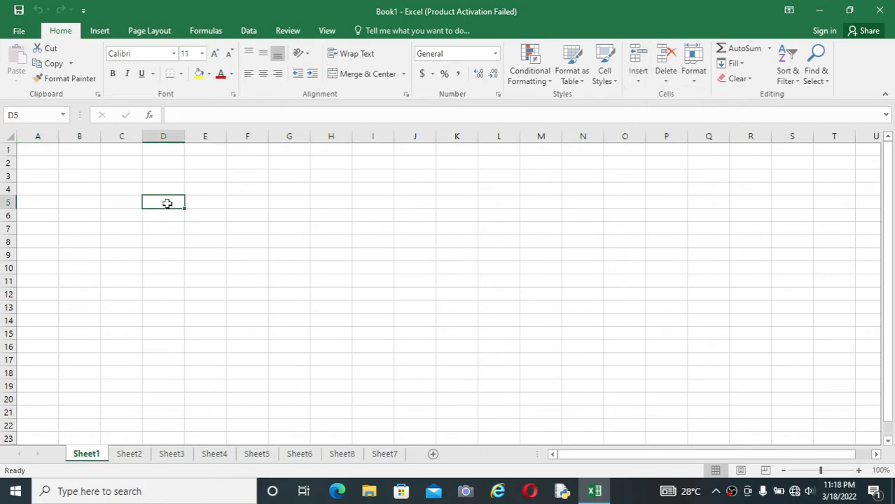
pyautogui.click(271, 212)
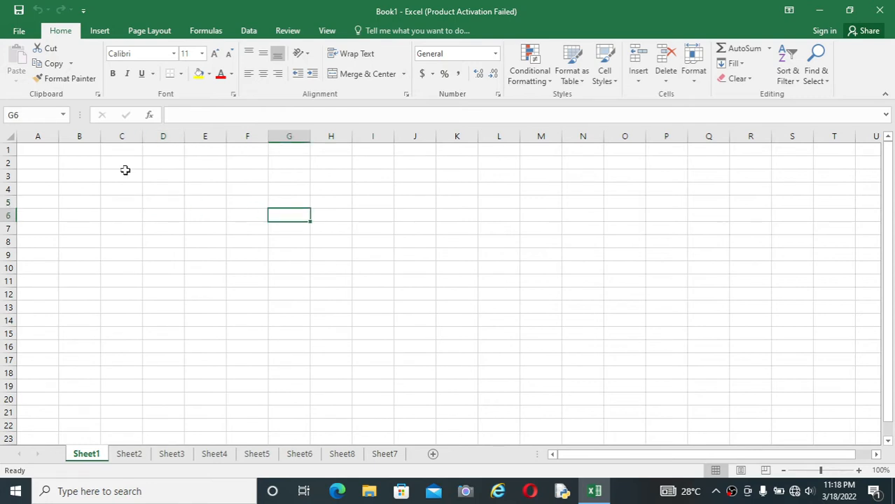
pyautogui.click(63, 185)
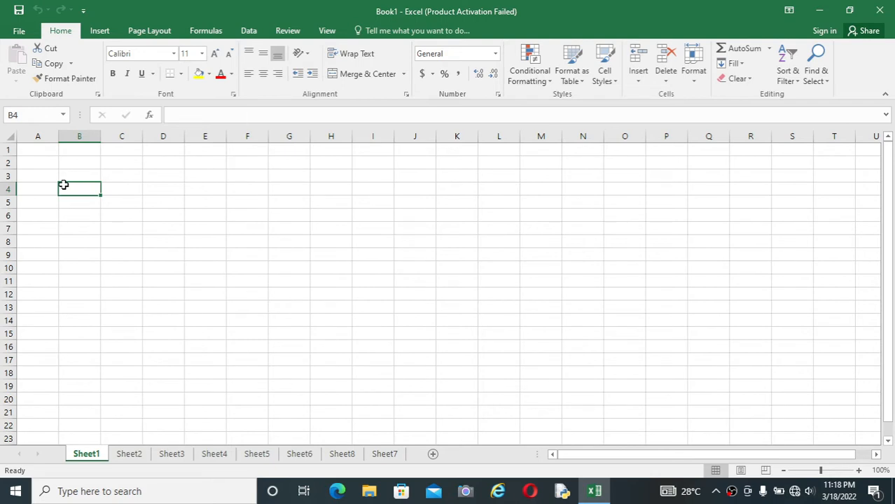
pyautogui.press('Right')
pyautogui.press('Right')
pyautogui.press('Right')
pyautogui.press('Right')
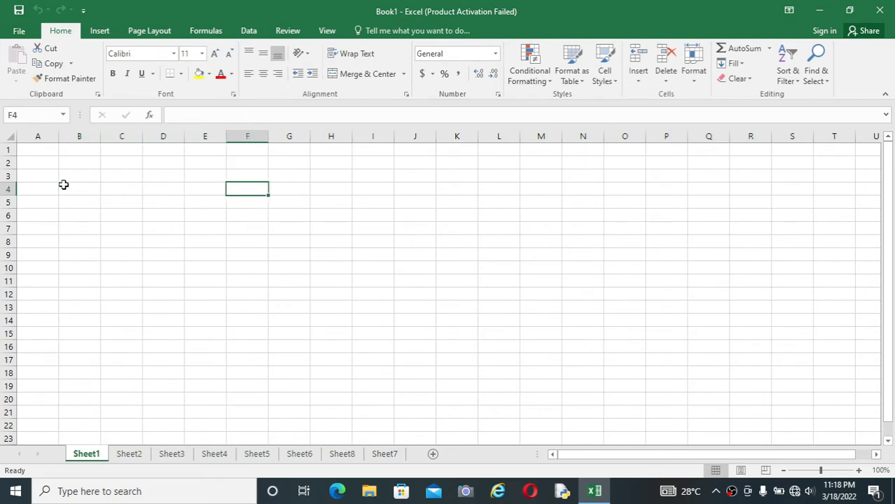
pyautogui.press('Right')
pyautogui.press('Right')
pyautogui.press('Down')
pyautogui.press('Down')
pyautogui.press('Down')
pyautogui.press('Down')
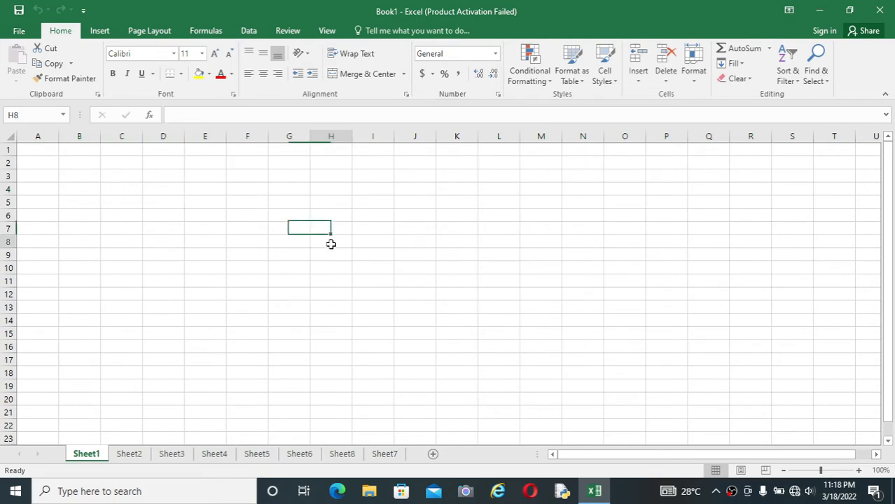
pyautogui.click(254, 189)
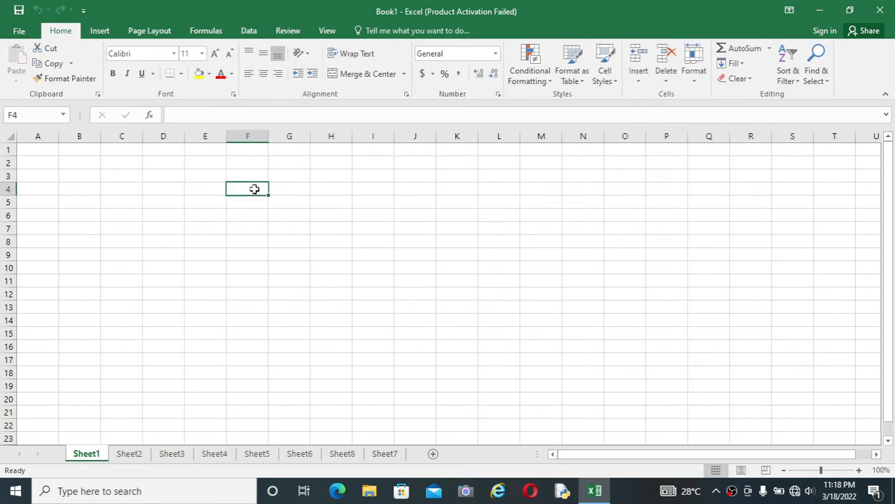
pyautogui.click(276, 252)
pyautogui.click(245, 205)
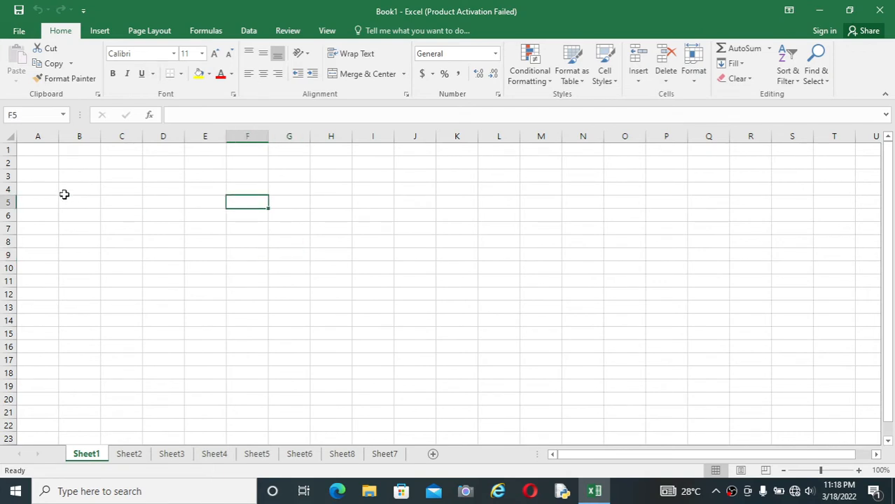
pyautogui.click(64, 191)
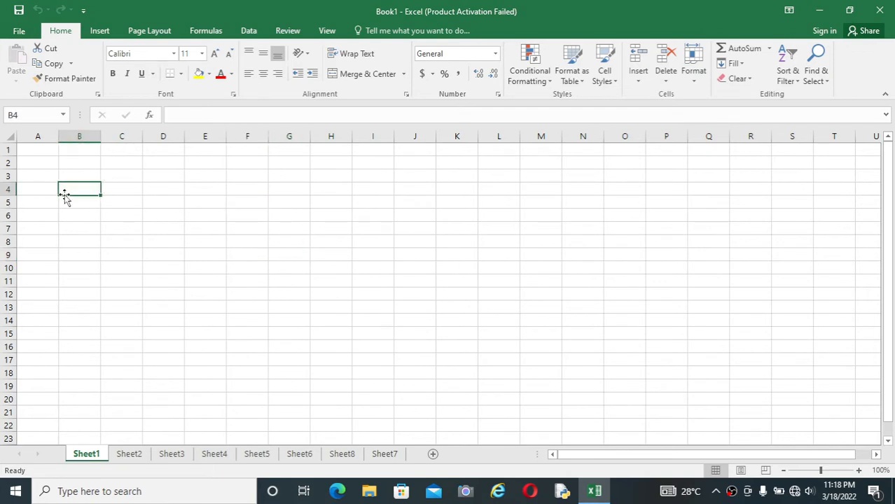
pyautogui.click(45, 162)
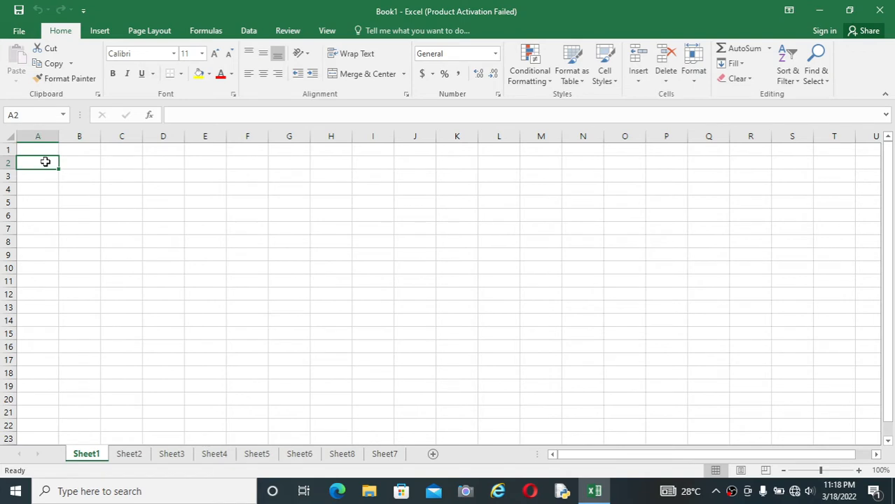
# Jump from cell B4 to the last row of column B and back up to the first row
pyautogui.click(98, 192)
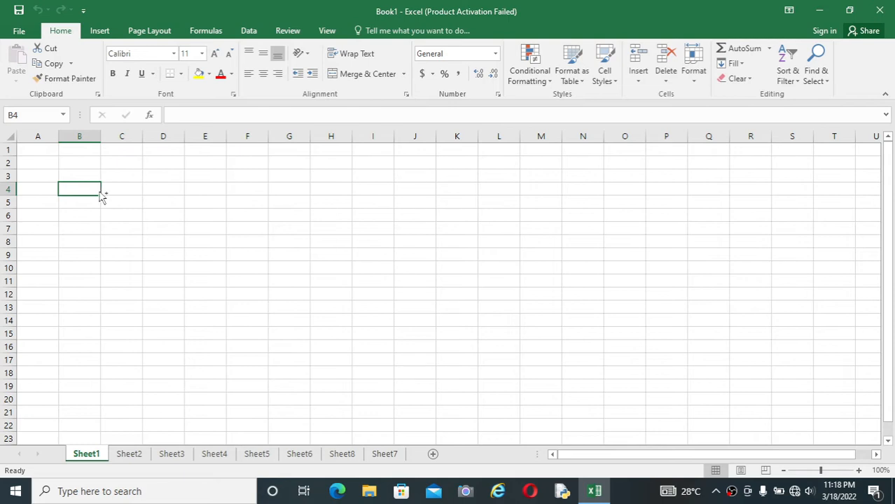
pyautogui.hotkey('ctrl', 'Down')
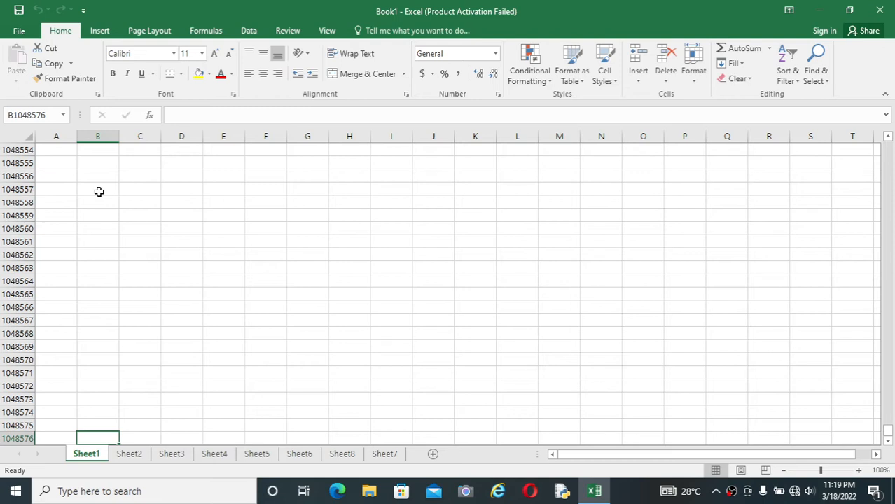
pyautogui.hotkey('ctrl', 'Up')
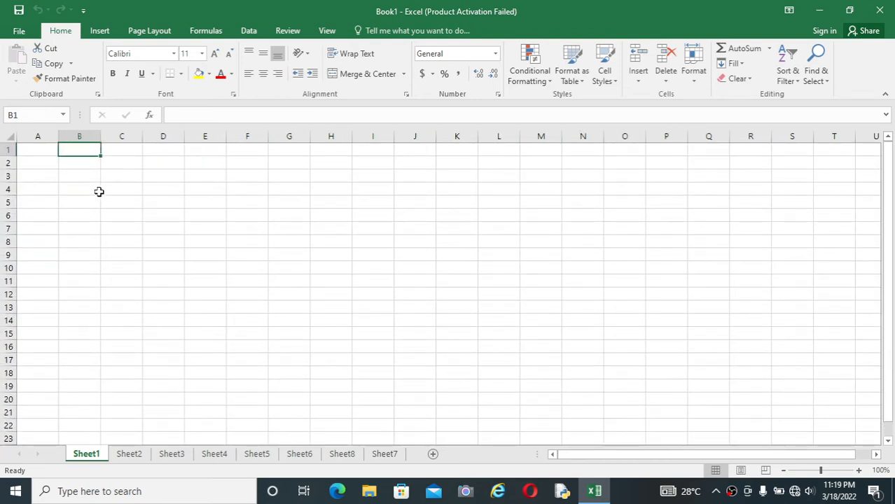
pyautogui.click(42, 188)
pyautogui.click(47, 153)
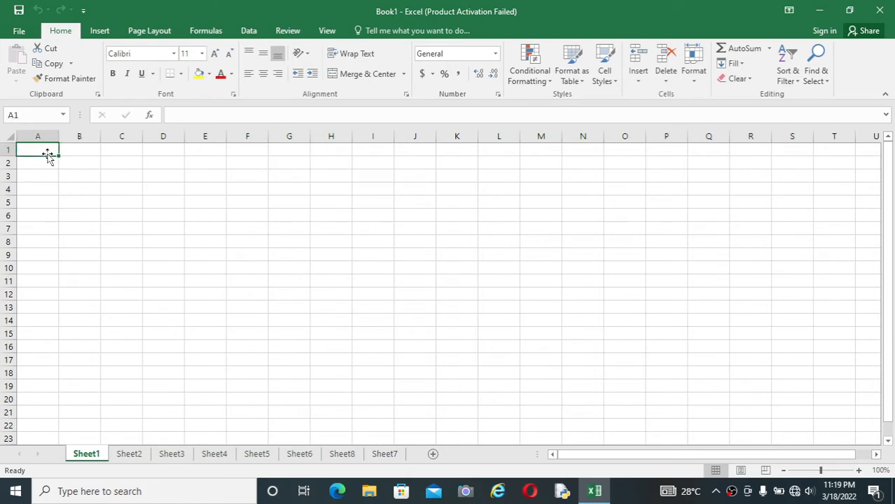
pyautogui.click(85, 169)
pyautogui.click(149, 168)
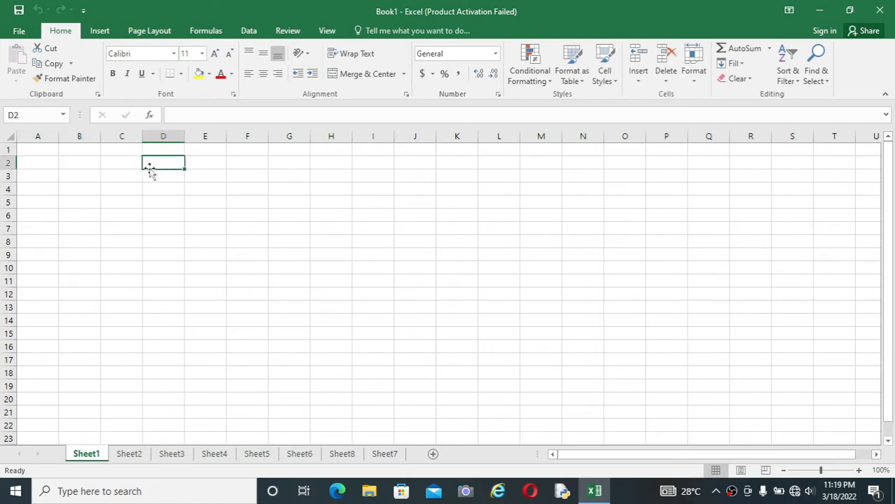
pyautogui.click(116, 165)
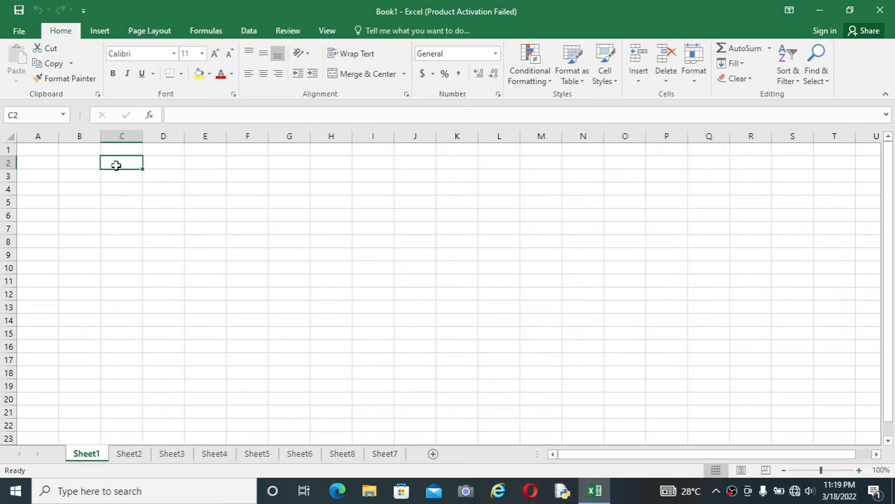
# Open cell D2 for editing in the formula bar and leave it without entering anything
pyautogui.click(165, 165)
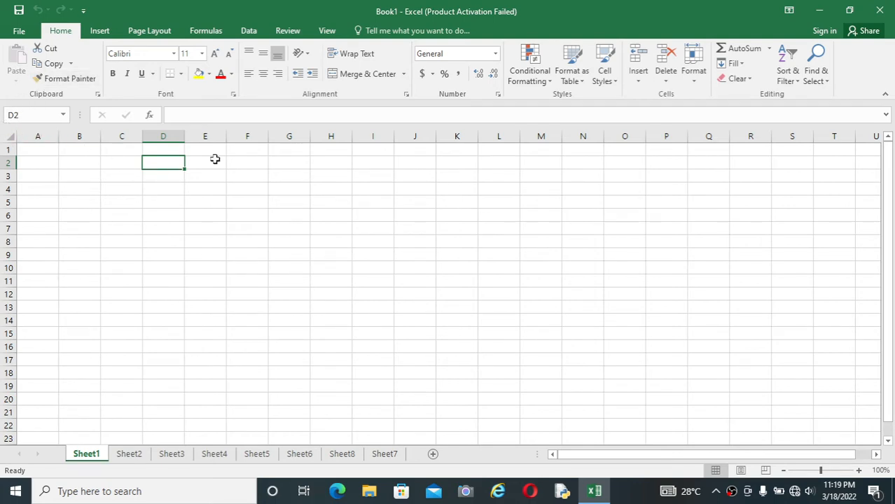
pyautogui.click(236, 115)
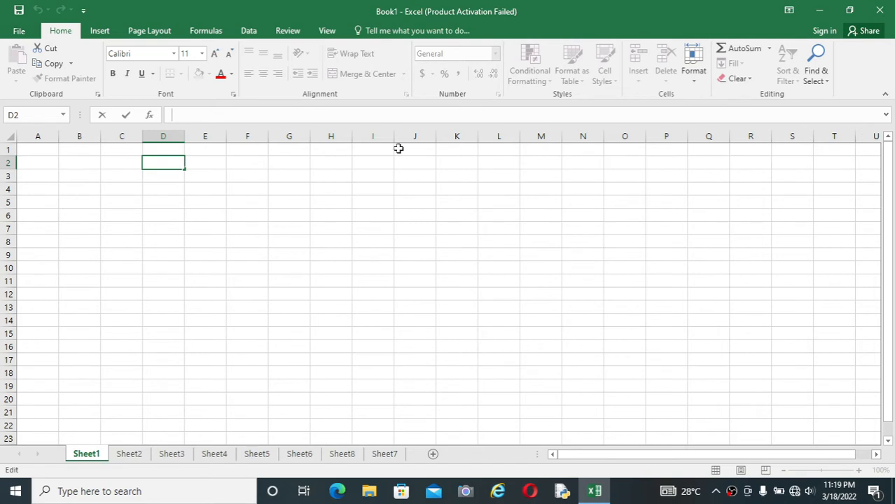
pyautogui.click(223, 241)
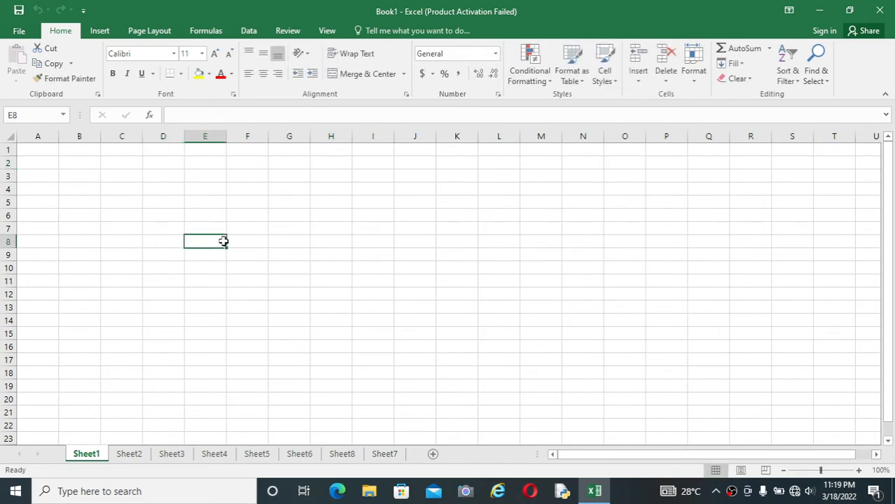
# Enter a person's full name in cell F1 and autofit column F to it
pyautogui.click(144, 186)
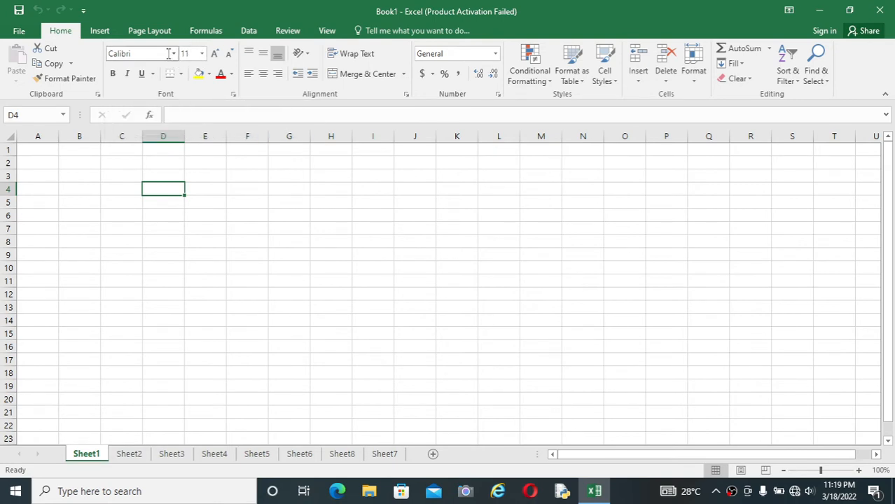
pyautogui.click(210, 214)
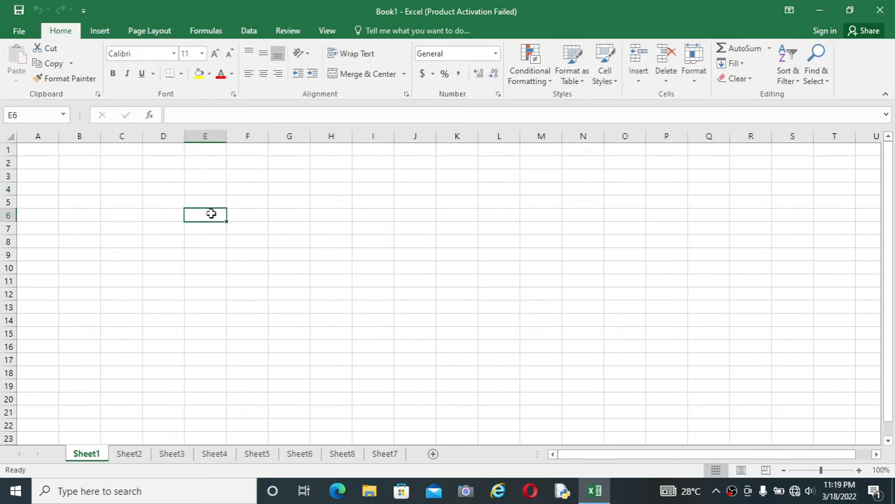
pyautogui.click(255, 147)
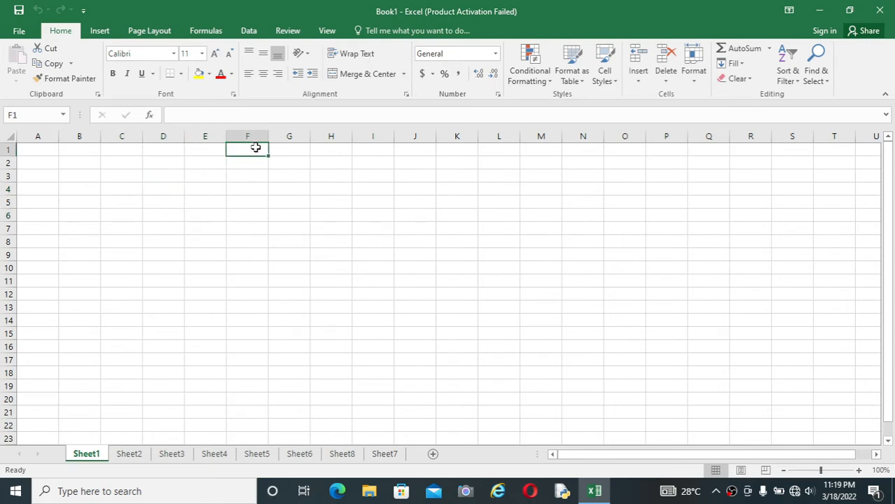
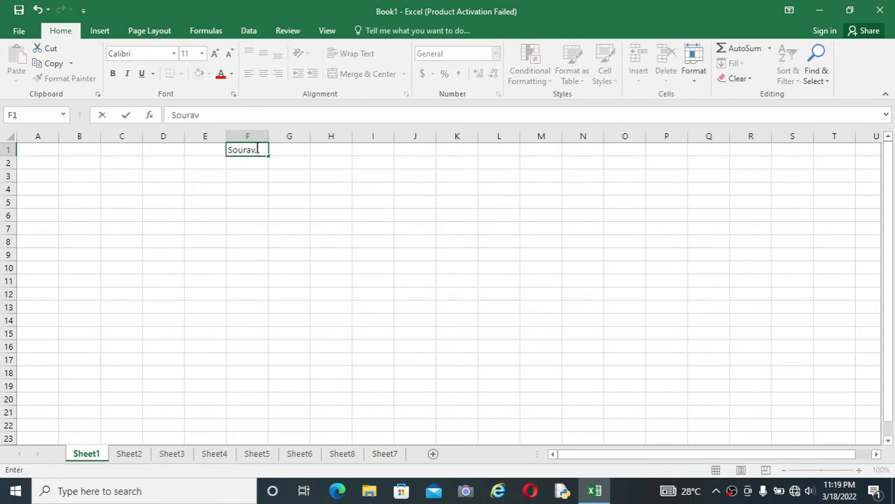
pyautogui.click(244, 185)
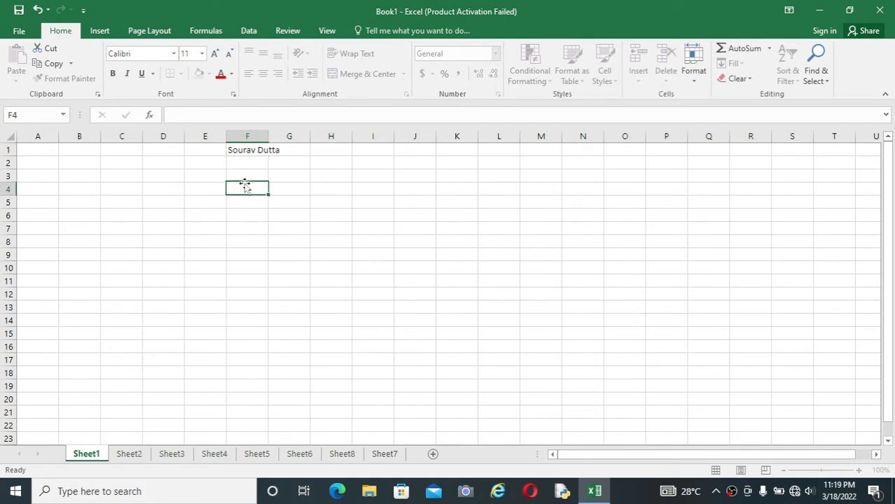
pyautogui.doubleClick(270, 140)
pyautogui.click(269, 152)
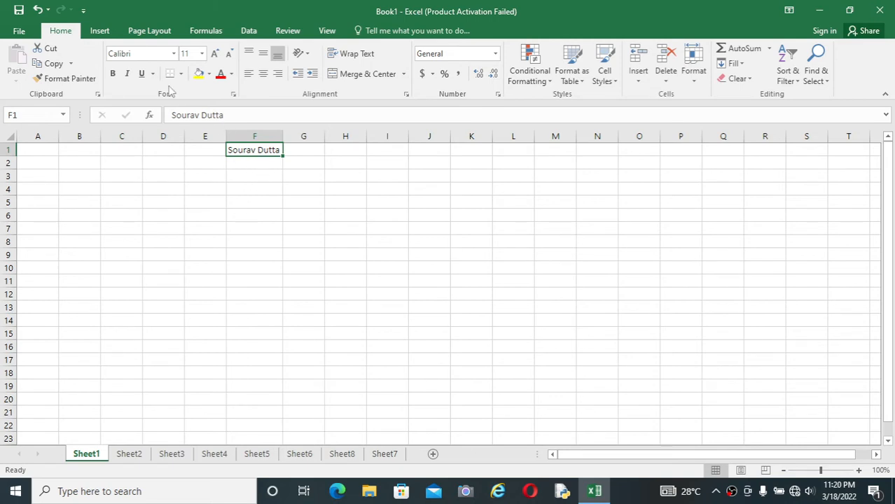
# Set the font size of the name in F1 to 24 and autofit column F
pyautogui.click(173, 54)
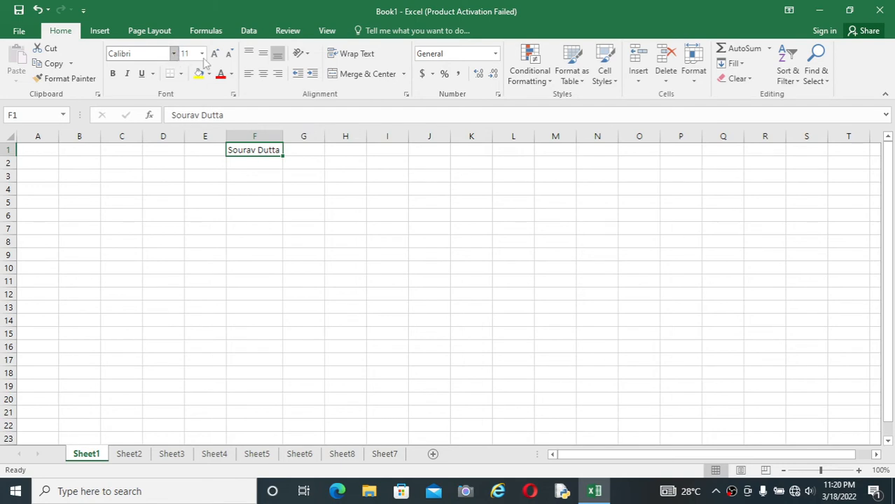
pyautogui.click(173, 54)
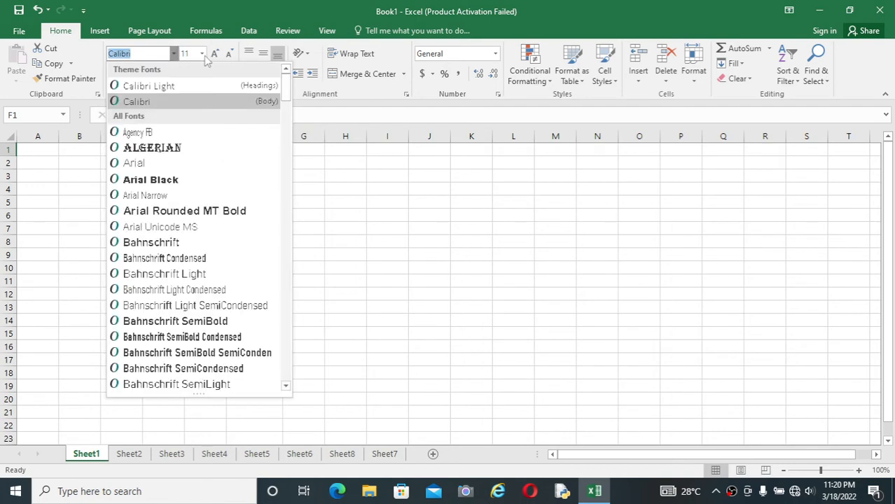
pyautogui.click(203, 55)
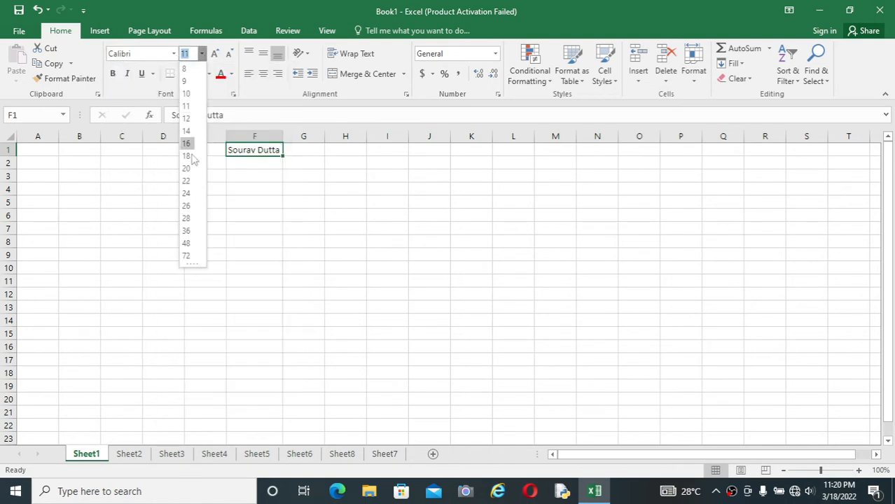
pyautogui.click(186, 195)
pyautogui.click(252, 187)
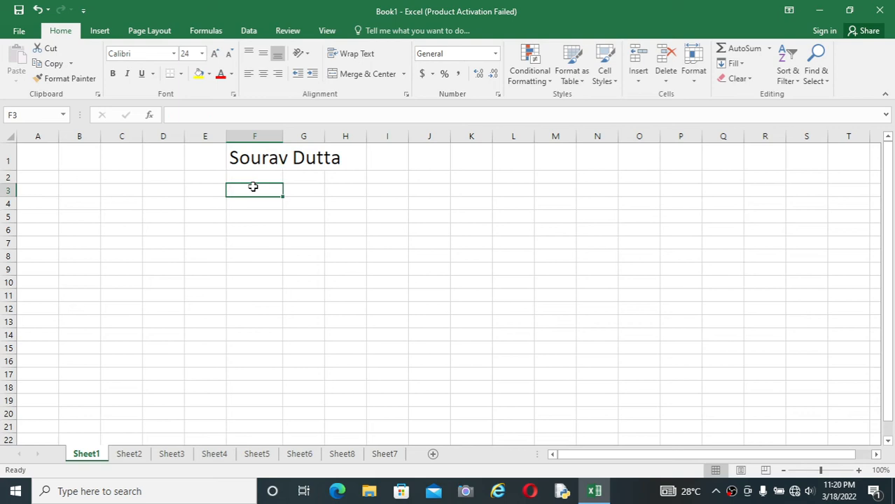
pyautogui.doubleClick(281, 137)
pyautogui.click(268, 146)
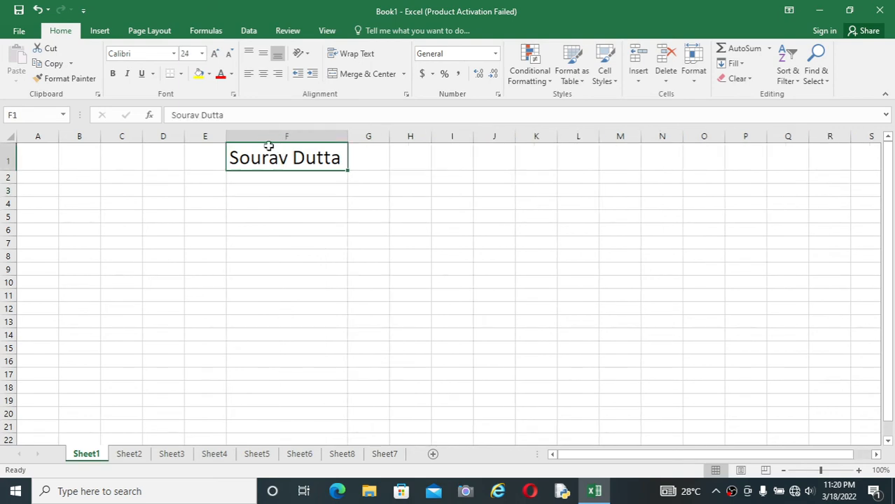
# Set the font size of cell F1 to 28 and widen column F to fit the enlarged name
pyautogui.click(202, 53)
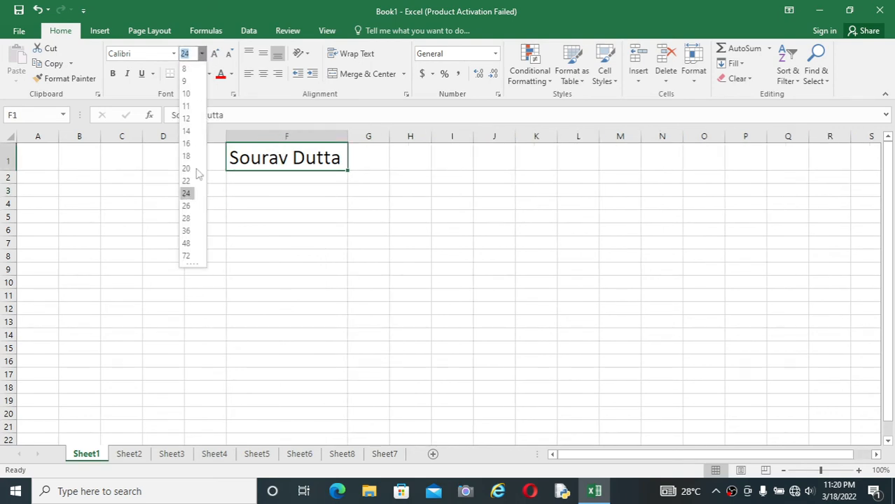
pyautogui.click(186, 218)
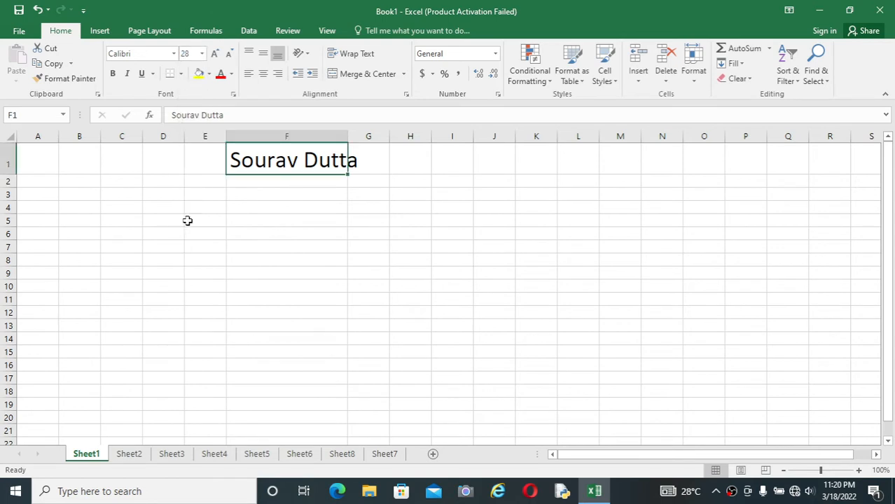
pyautogui.click(312, 185)
pyautogui.moveTo(346, 140); pyautogui.dragTo(366, 139)
pyautogui.click(302, 218)
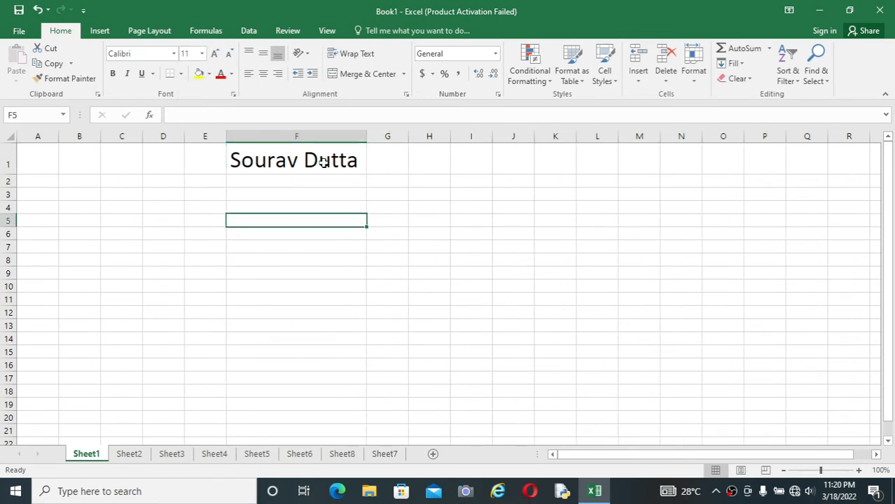
# Change the font of the name in cell F1 to Algerian
pyautogui.click(322, 161)
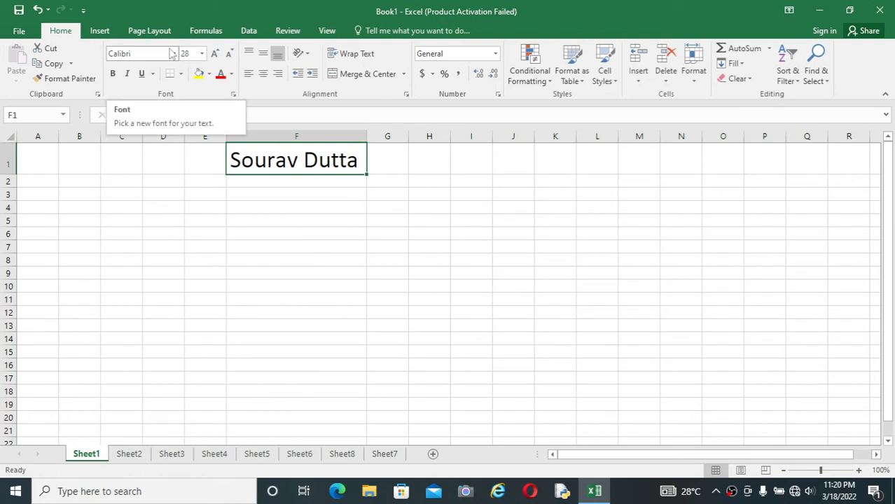
pyautogui.click(298, 193)
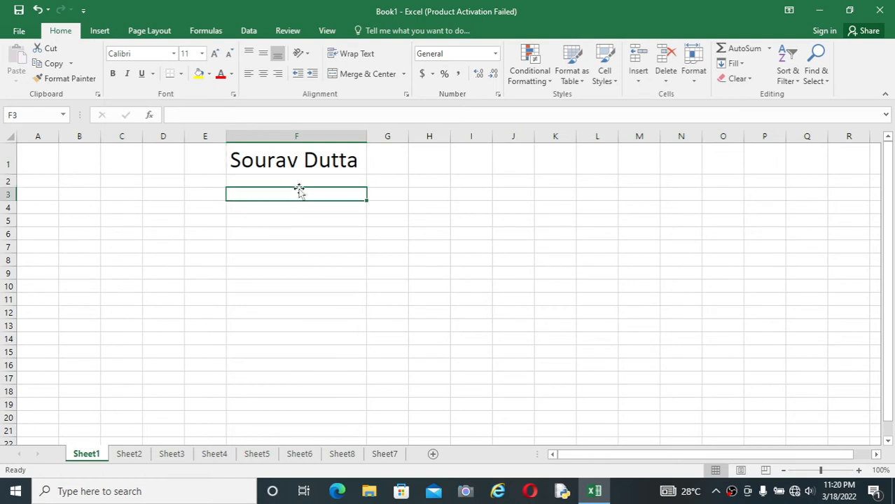
pyautogui.click(303, 169)
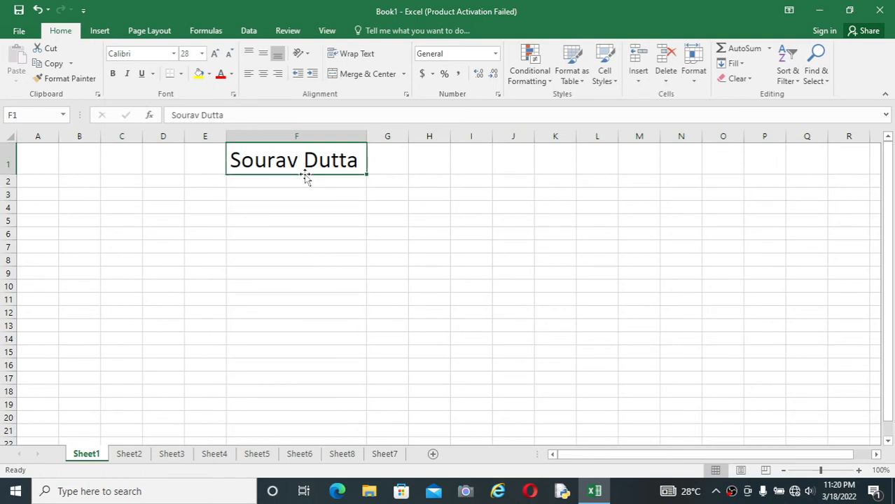
pyautogui.click(174, 57)
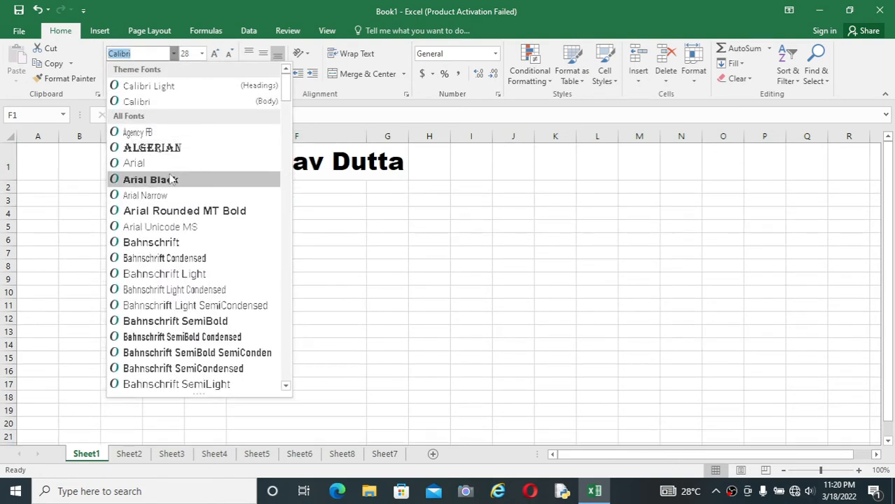
pyautogui.click(185, 145)
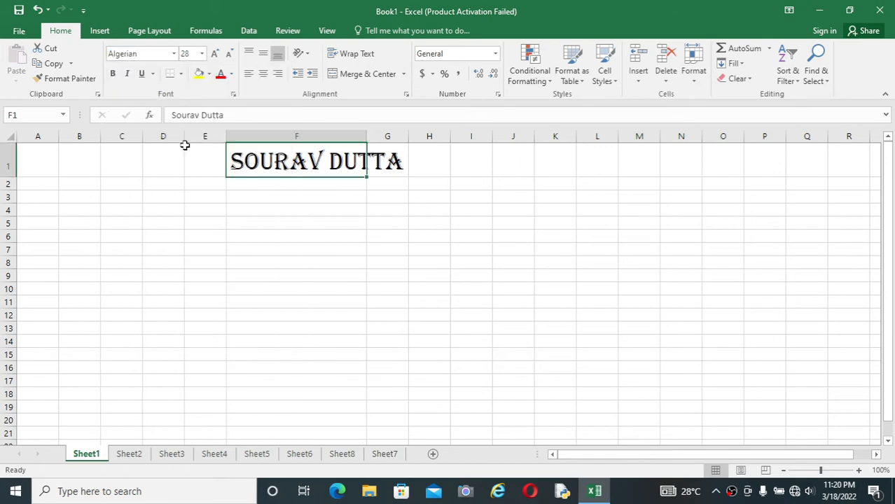
# Change the font of cell F1 to Arial Black and autofit column F to the wider text
pyautogui.click(174, 56)
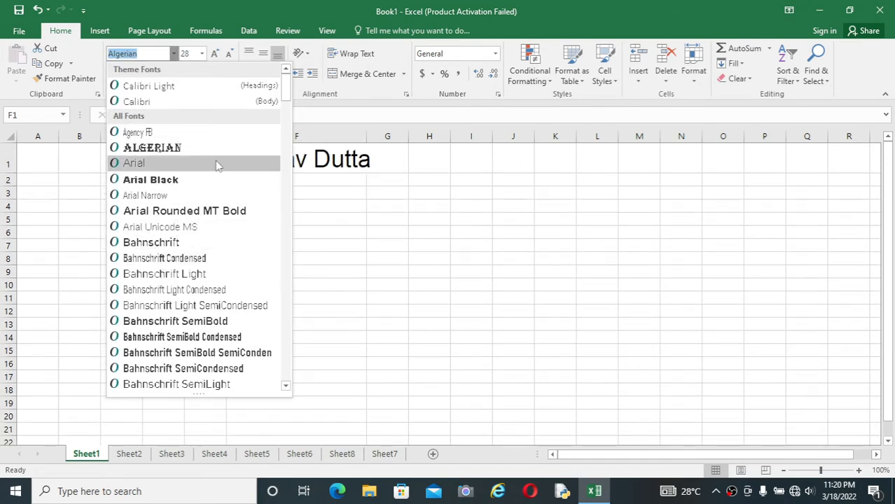
pyautogui.click(194, 184)
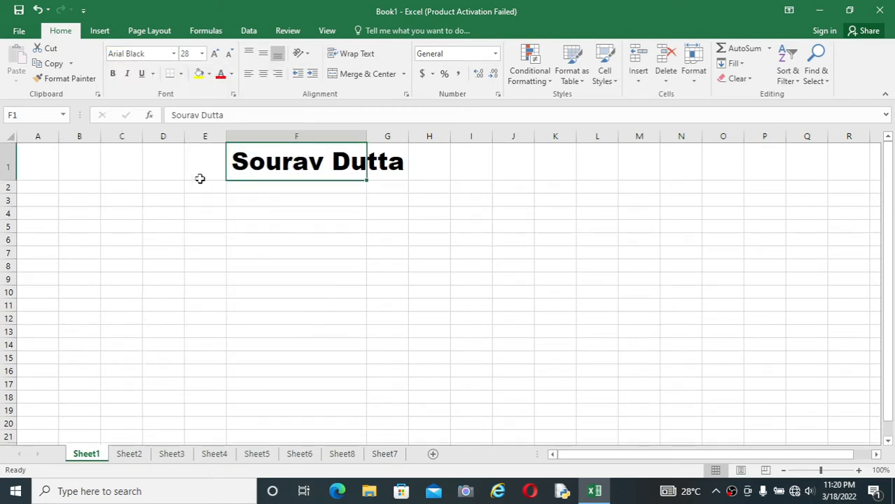
pyautogui.click(324, 205)
pyautogui.doubleClick(366, 136)
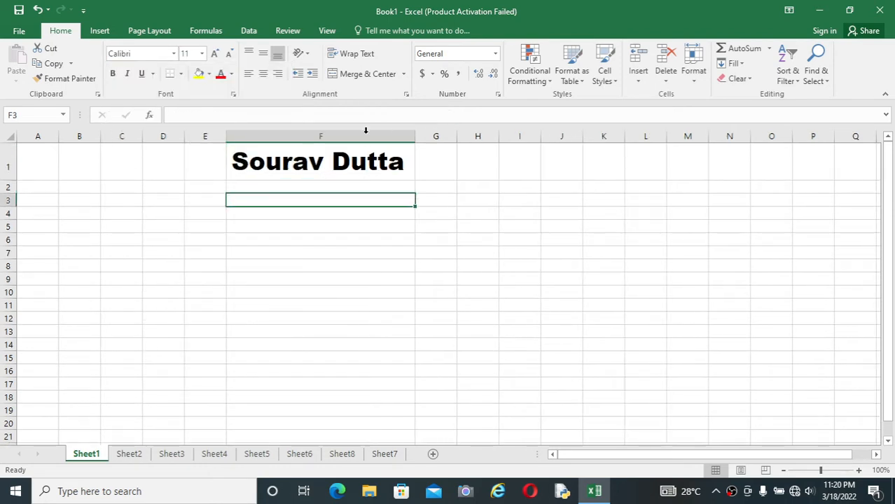
# Change the font of the name in cell F1 to Book Antiqua
pyautogui.click(273, 162)
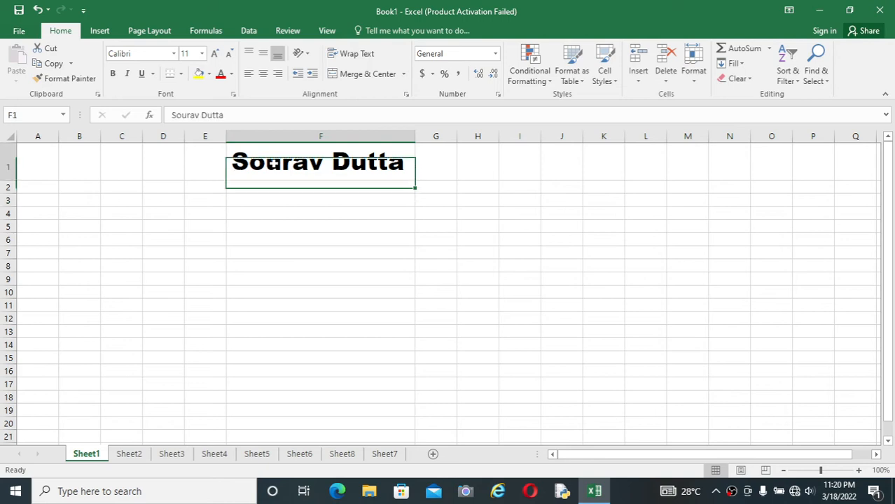
pyautogui.click(143, 53)
pyautogui.write('B')
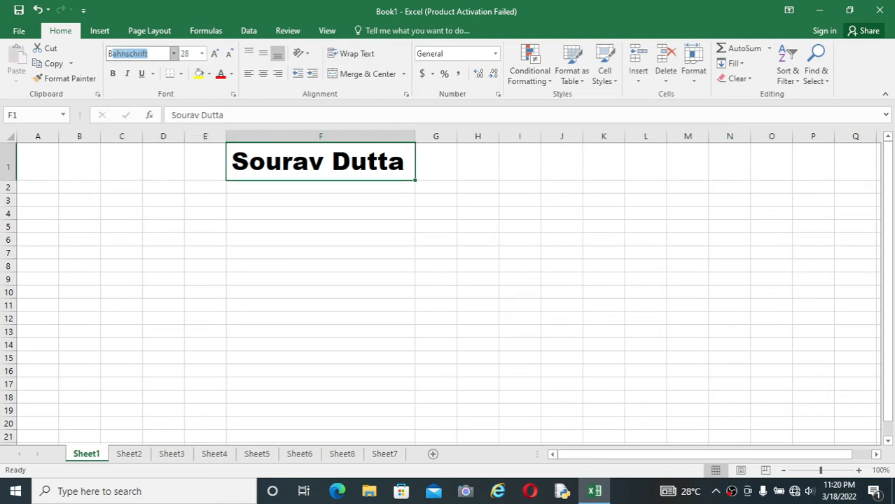
pyautogui.write('ook Antiqua')
pyautogui.press('Return')
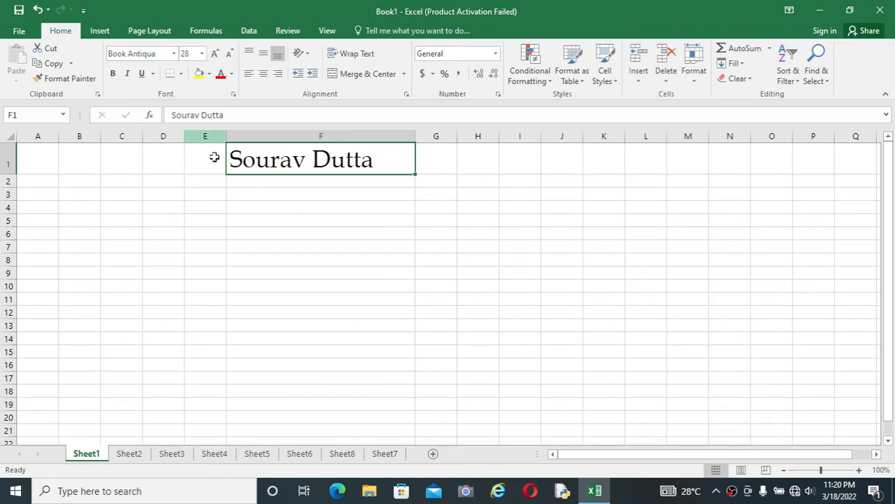
pyautogui.click(290, 220)
# Color the text in cell F1 with the darkest shade of the green theme color
pyautogui.click(320, 163)
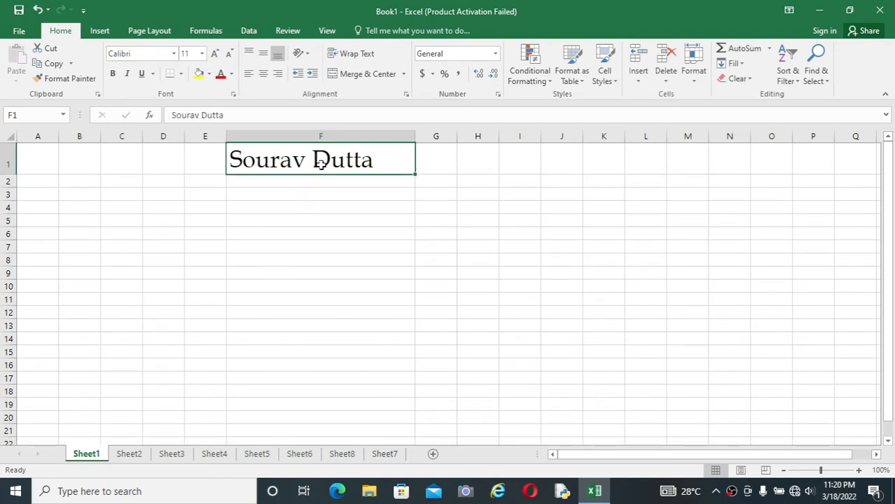
pyautogui.click(231, 73)
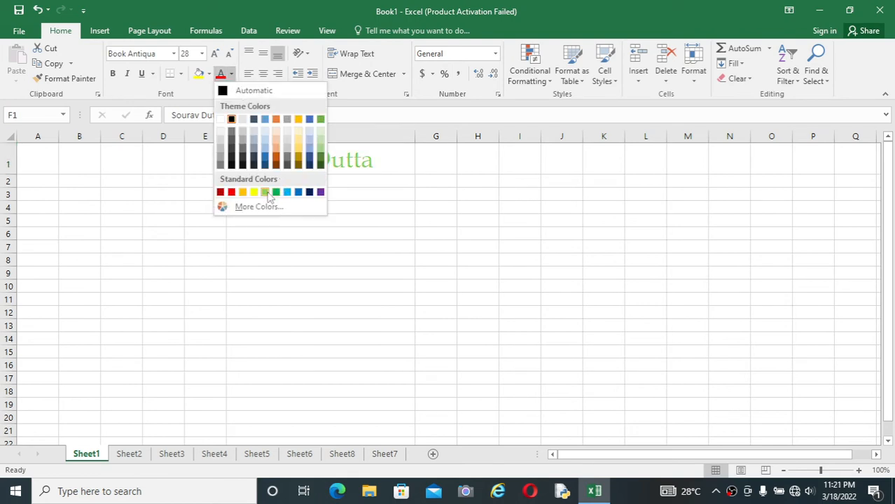
pyautogui.click(320, 165)
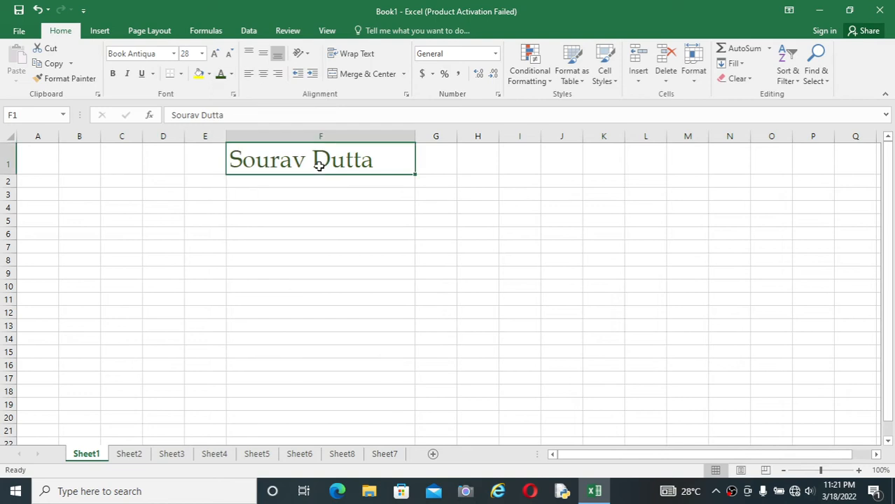
pyautogui.click(309, 196)
# Apply bold and italic formatting to the name in cell F1
pyautogui.click(327, 166)
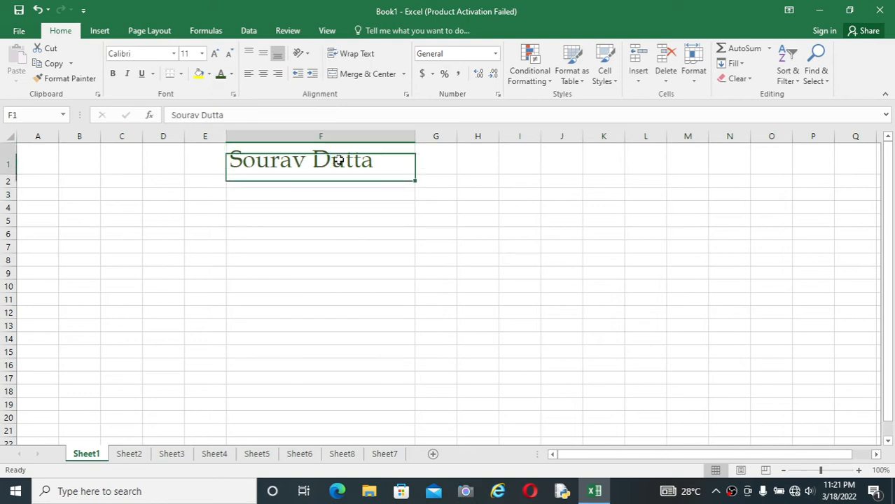
pyautogui.click(115, 76)
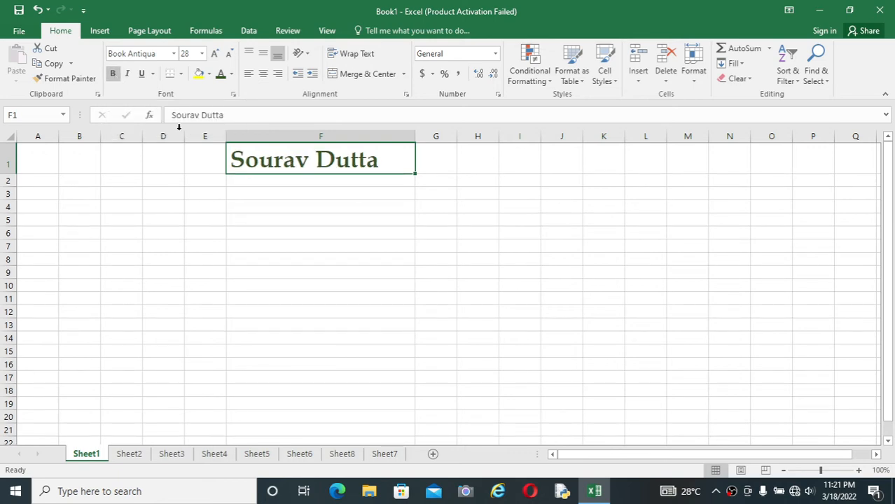
pyautogui.click(286, 217)
pyautogui.click(319, 163)
pyautogui.click(128, 76)
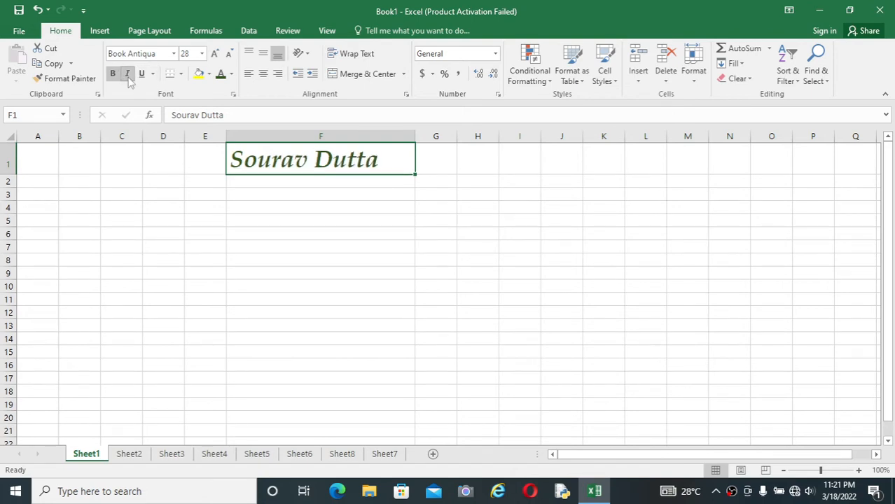
pyautogui.click(359, 260)
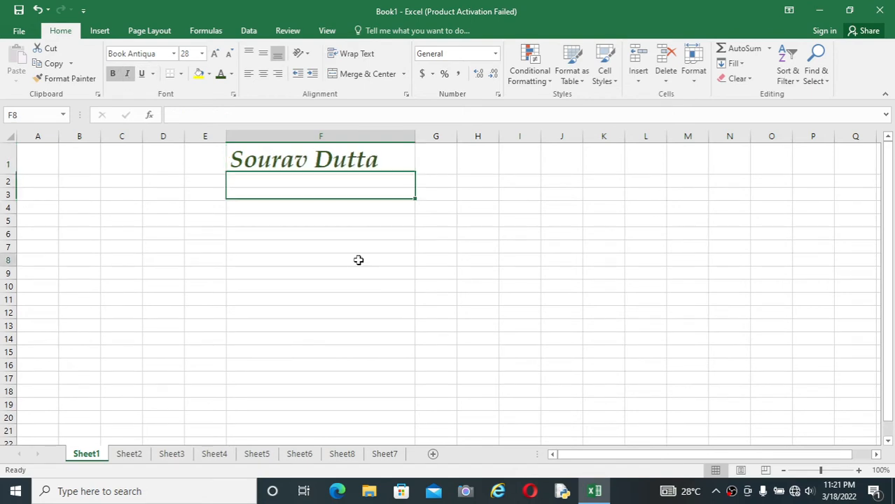
# Underline the name in cell F1
pyautogui.click(354, 156)
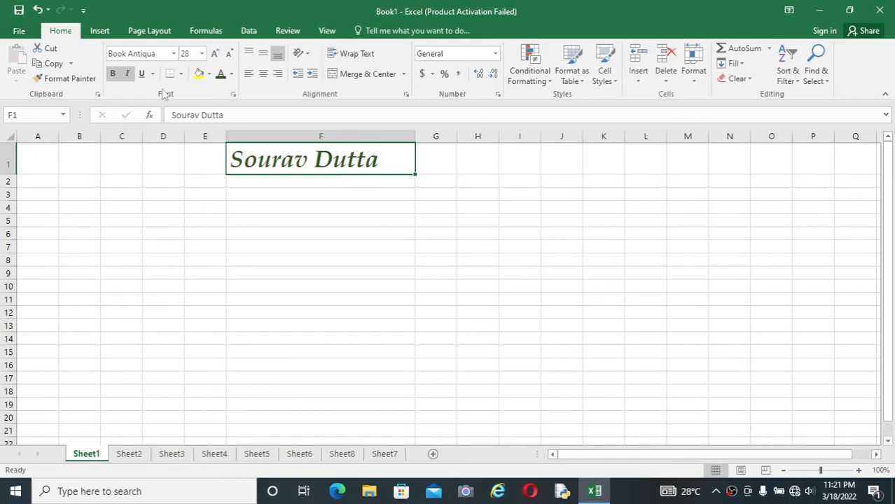
pyautogui.click(142, 74)
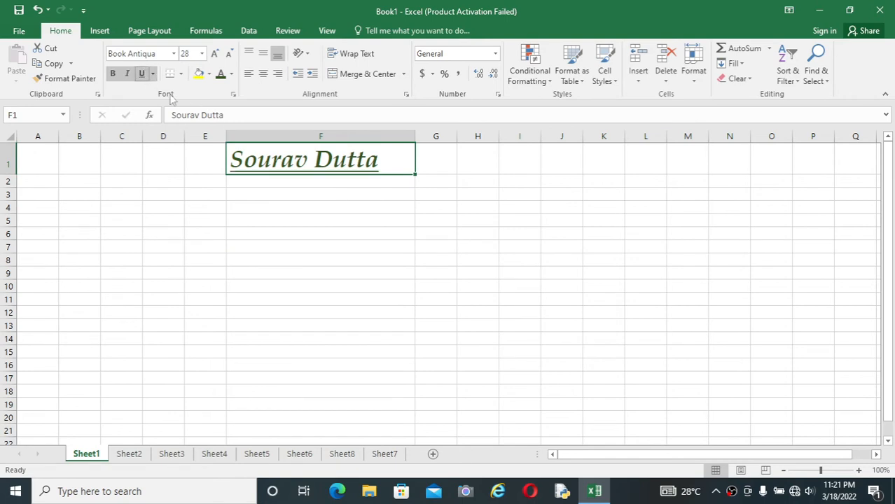
pyautogui.click(356, 256)
# Apply All Borders to cell F1 containing the name
pyautogui.click(392, 156)
pyautogui.click(181, 74)
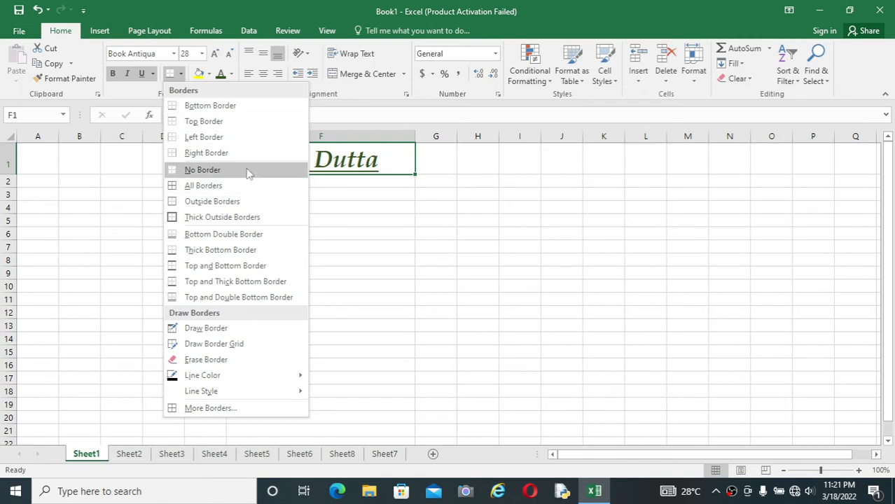
pyautogui.click(233, 187)
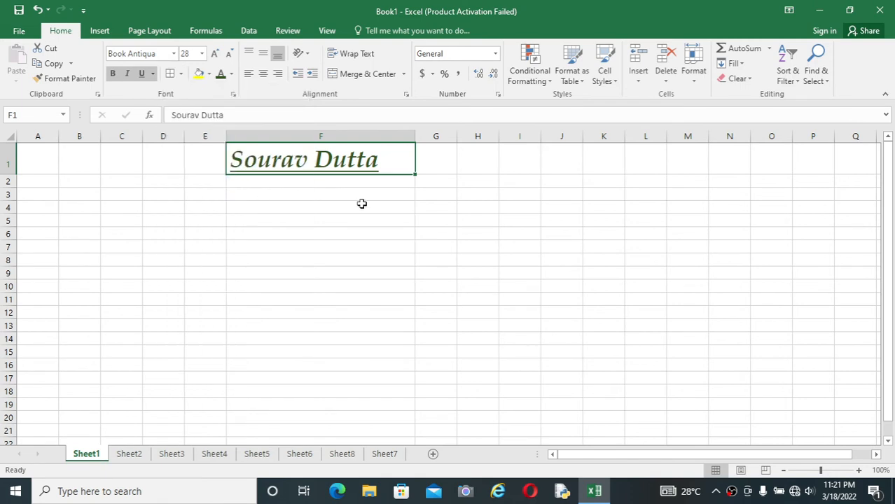
pyautogui.click(378, 206)
pyautogui.click(455, 171)
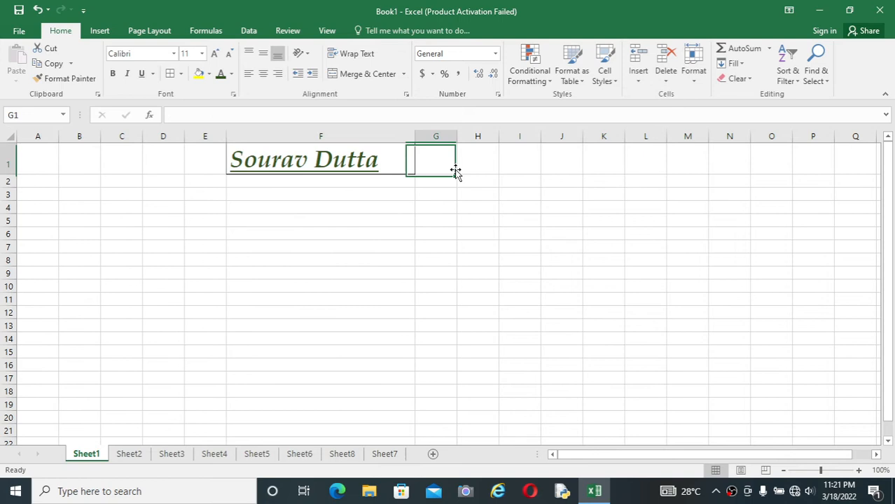
pyautogui.click(369, 155)
pyautogui.click(357, 245)
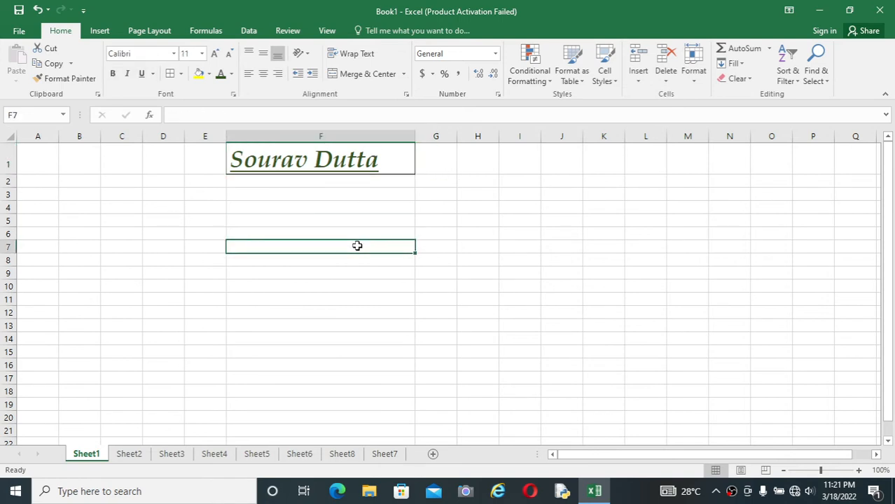
# Fill cell F1 with a light gold shade from the theme colors
pyautogui.click(364, 159)
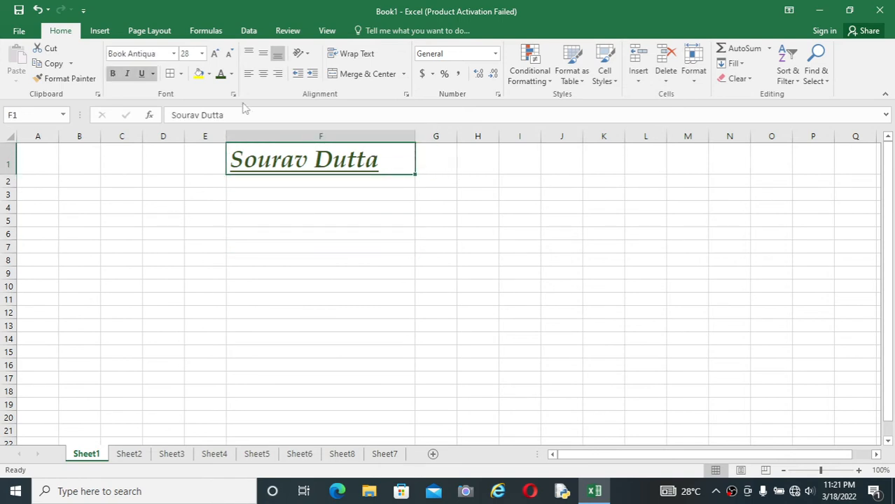
pyautogui.click(209, 74)
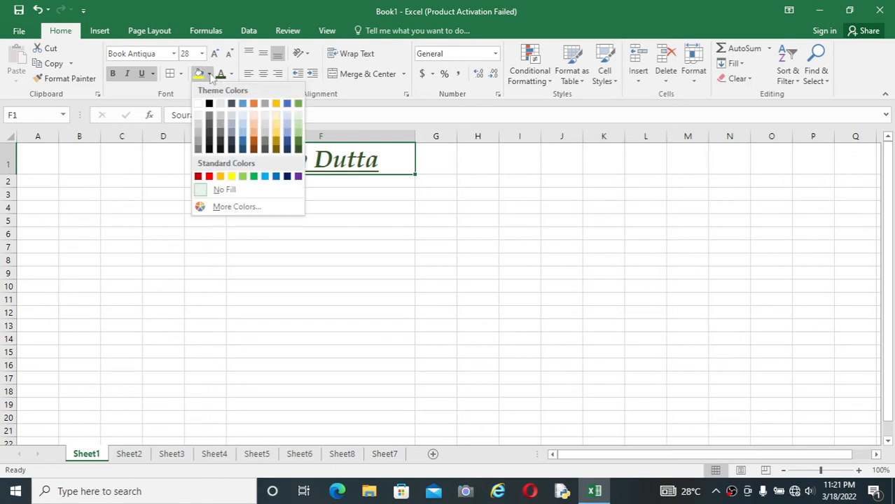
pyautogui.click(276, 125)
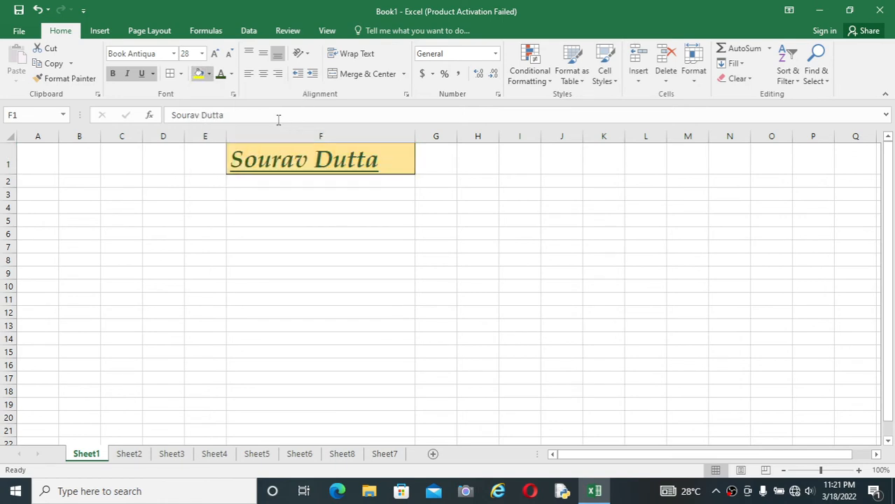
pyautogui.click(496, 257)
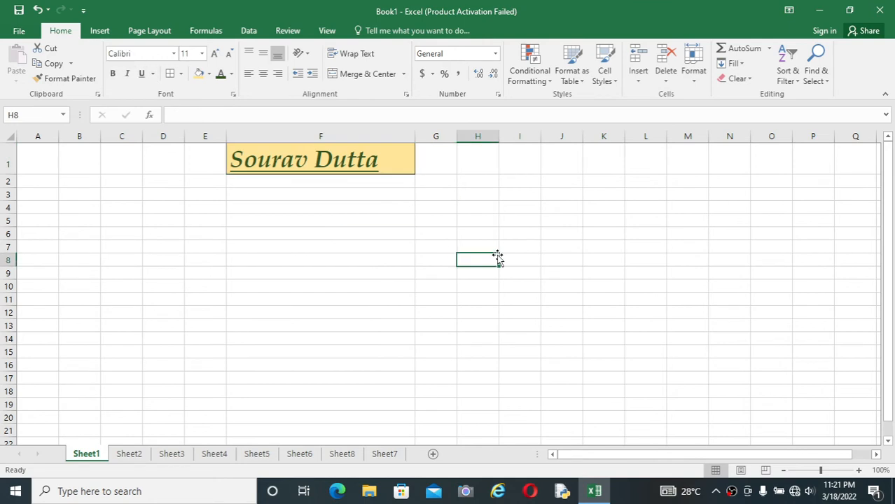
# Cut the formatted name from cell F1 and paste it into cell J5
pyautogui.click(351, 167)
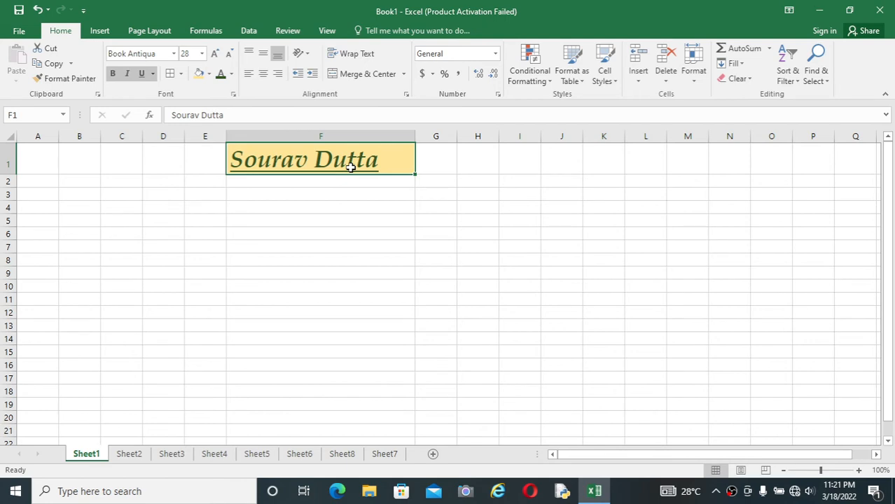
pyautogui.click(259, 270)
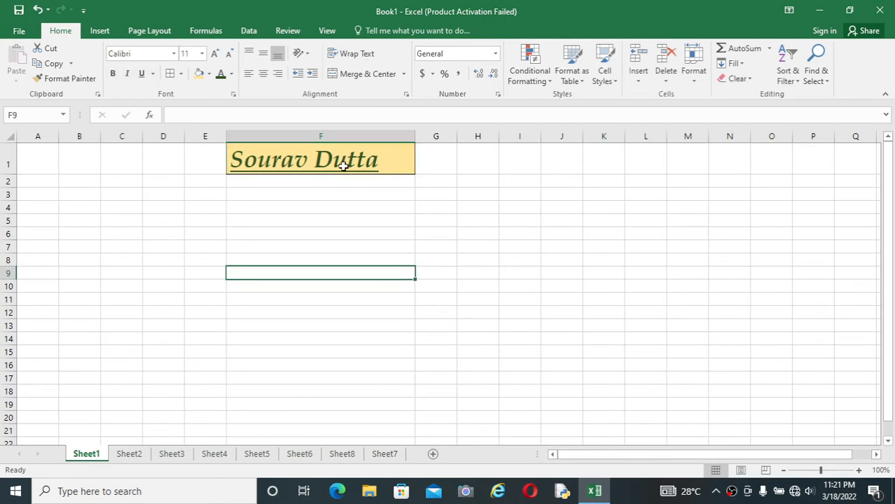
pyautogui.click(343, 166)
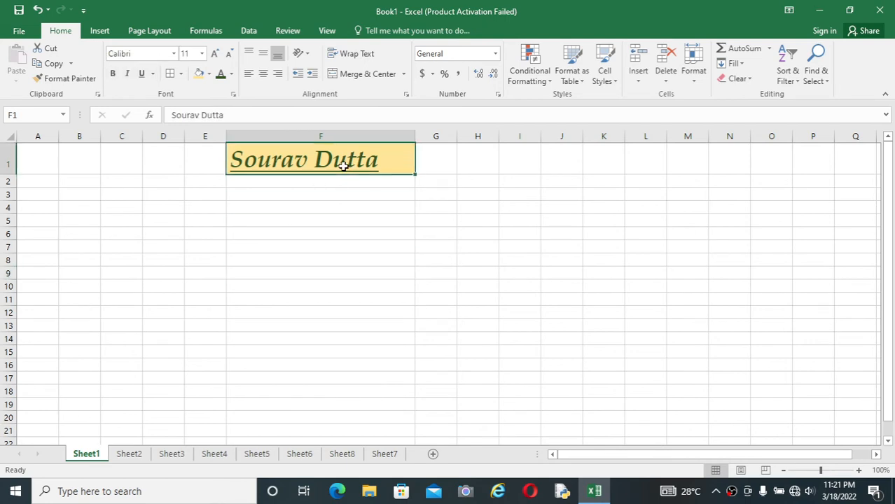
pyautogui.click(281, 268)
pyautogui.click(342, 166)
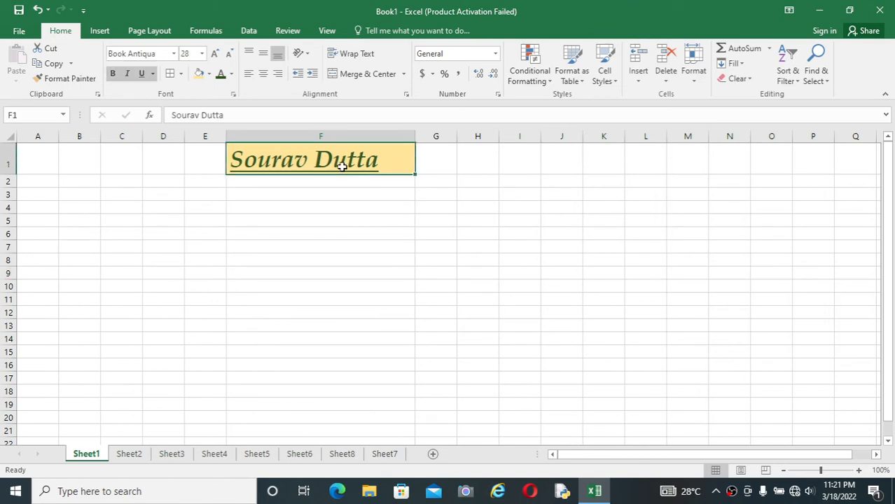
pyautogui.click(53, 50)
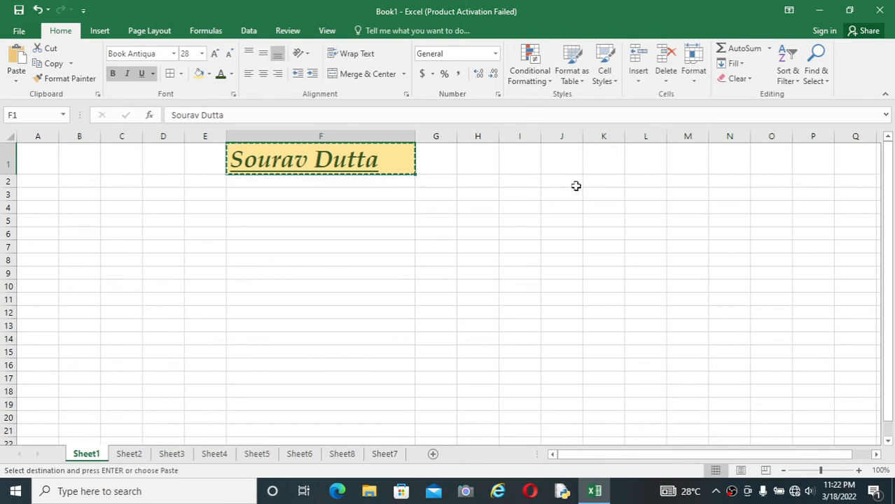
pyautogui.click(572, 223)
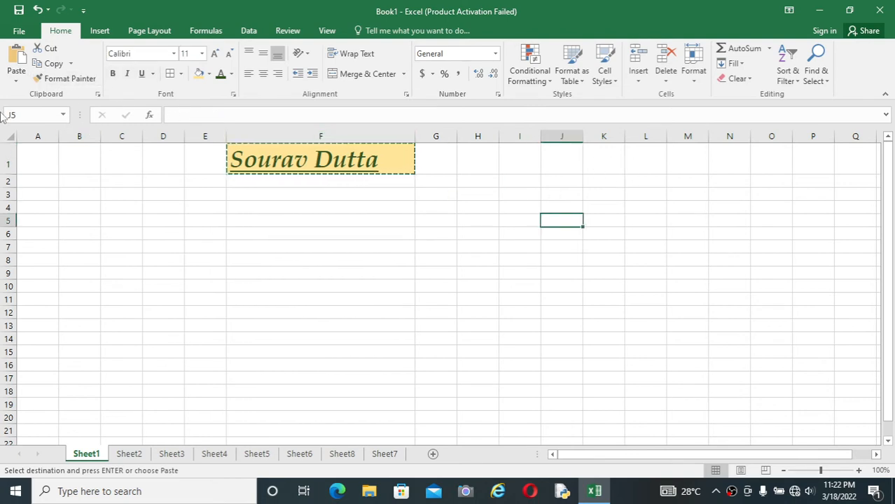
pyautogui.click(18, 82)
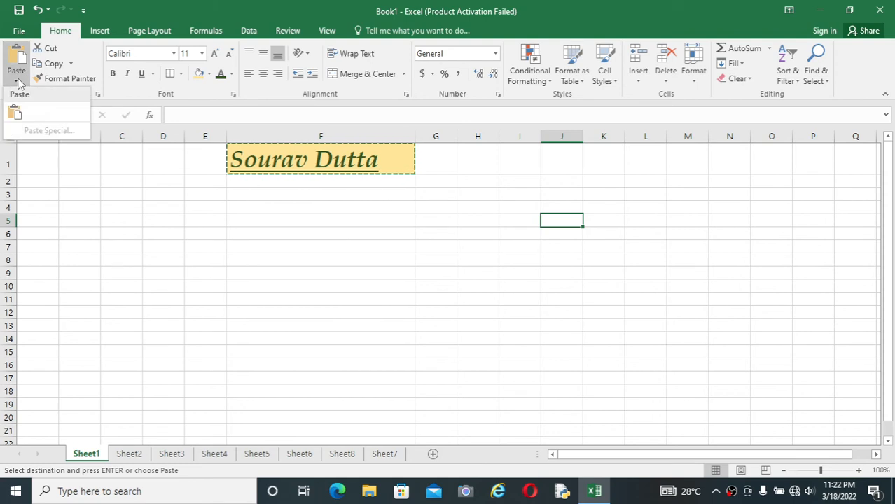
pyautogui.click(17, 115)
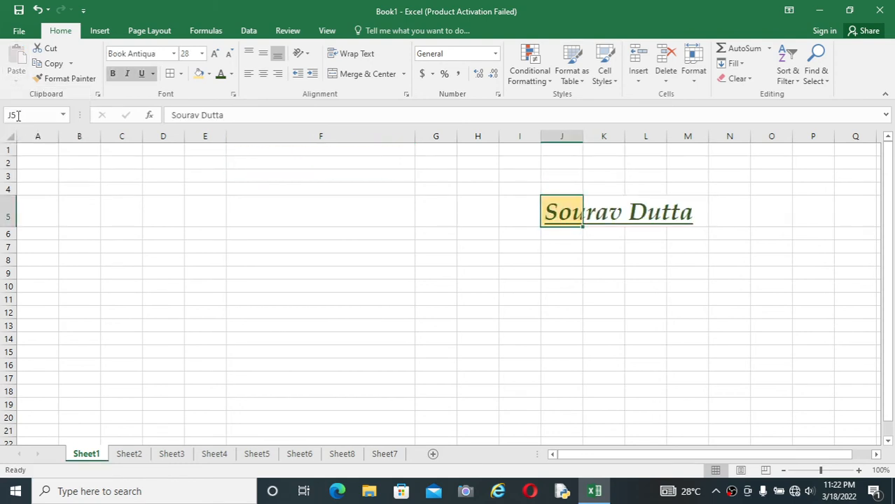
# Widen column J so the full name fits inside cell J5
pyautogui.click(571, 243)
pyautogui.click(572, 213)
pyautogui.doubleClick(581, 135)
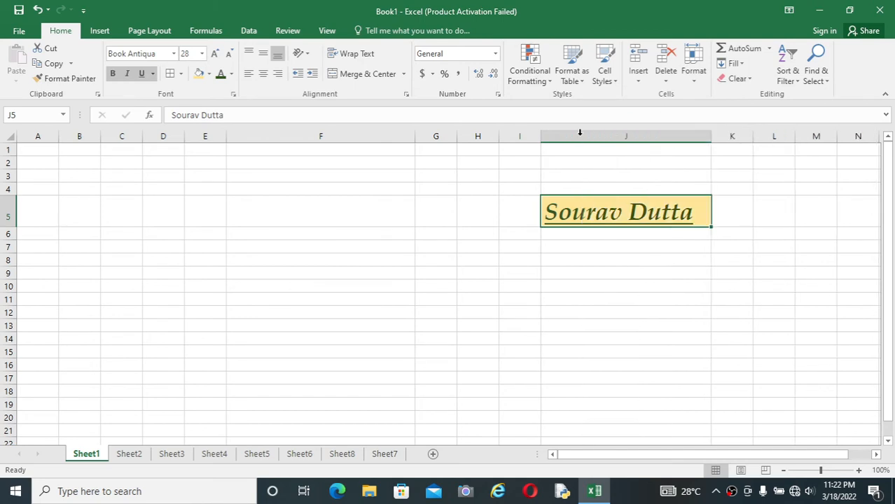
pyautogui.click(686, 321)
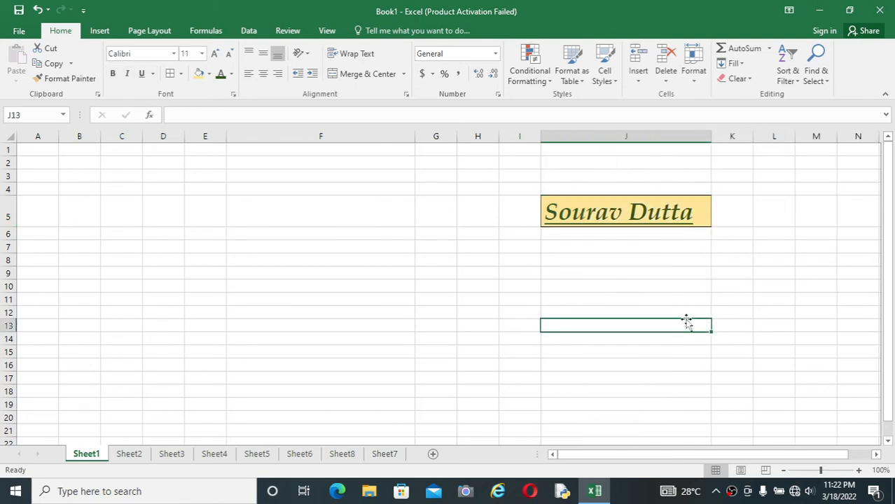
# Copy the formatted name from cell J5 and paste it with its formatting into cell D4
pyautogui.click(650, 203)
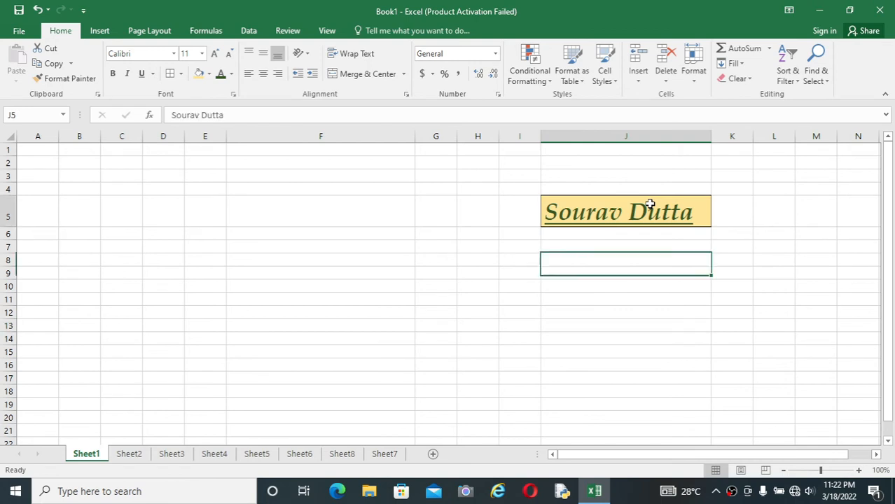
pyautogui.click(637, 248)
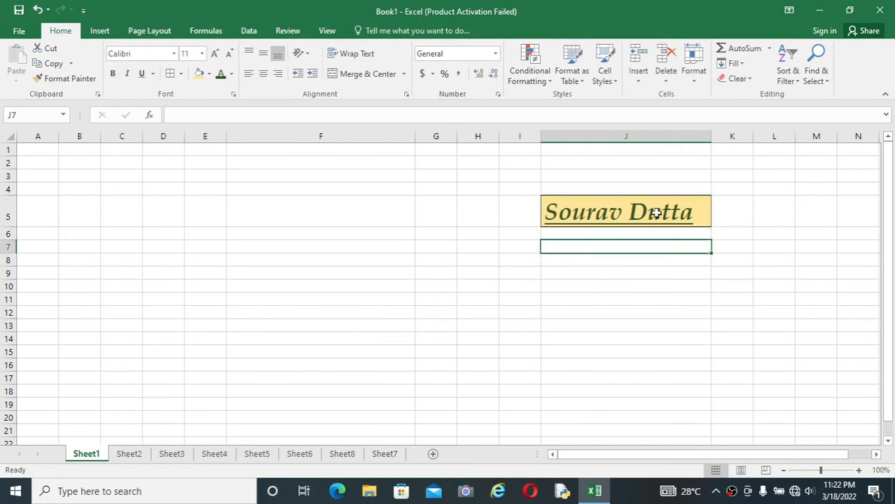
pyautogui.click(656, 213)
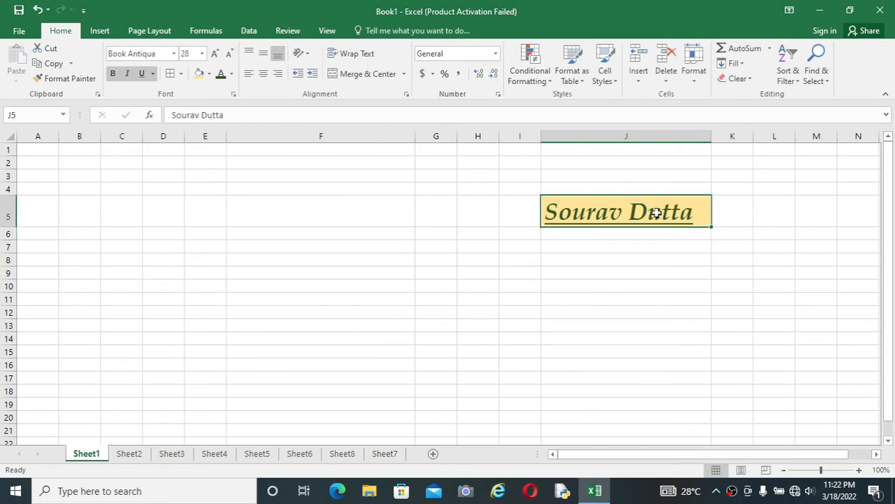
pyautogui.click(57, 64)
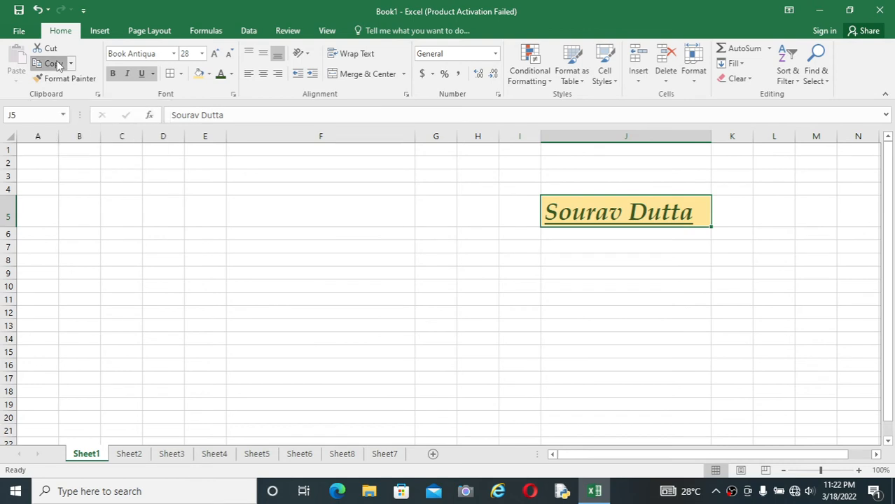
pyautogui.click(169, 194)
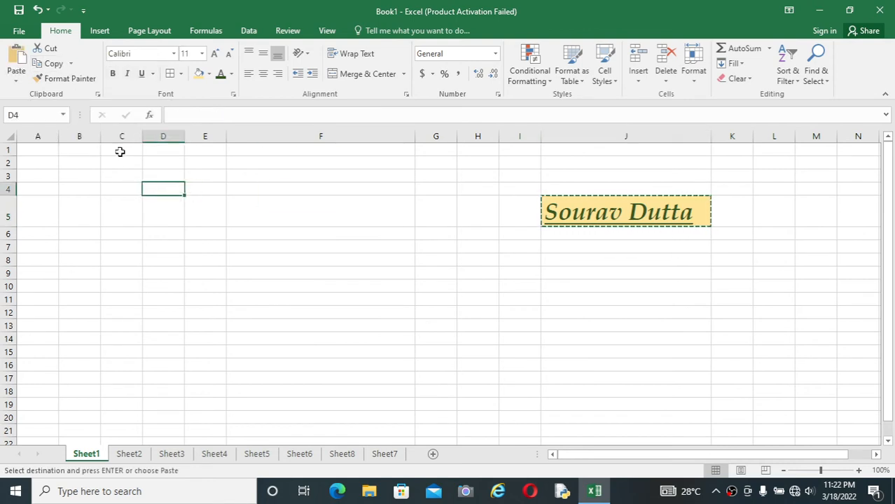
pyautogui.click(16, 75)
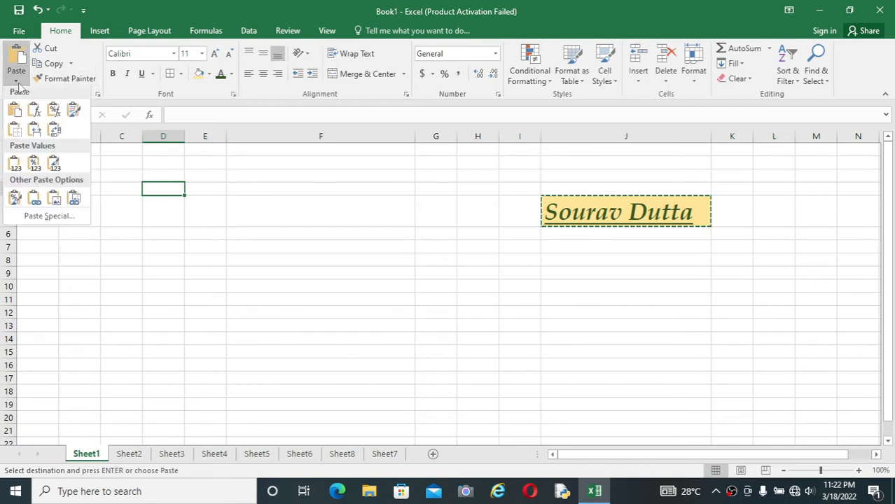
pyautogui.click(14, 113)
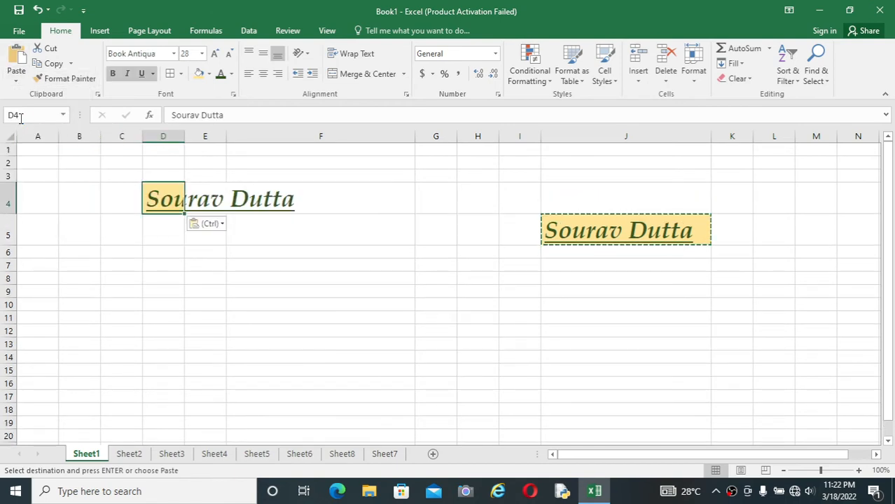
# Widen column D so the copied name fits inside cell D4
pyautogui.click(168, 230)
pyautogui.click(173, 198)
pyautogui.moveTo(185, 136); pyautogui.dragTo(312, 136)
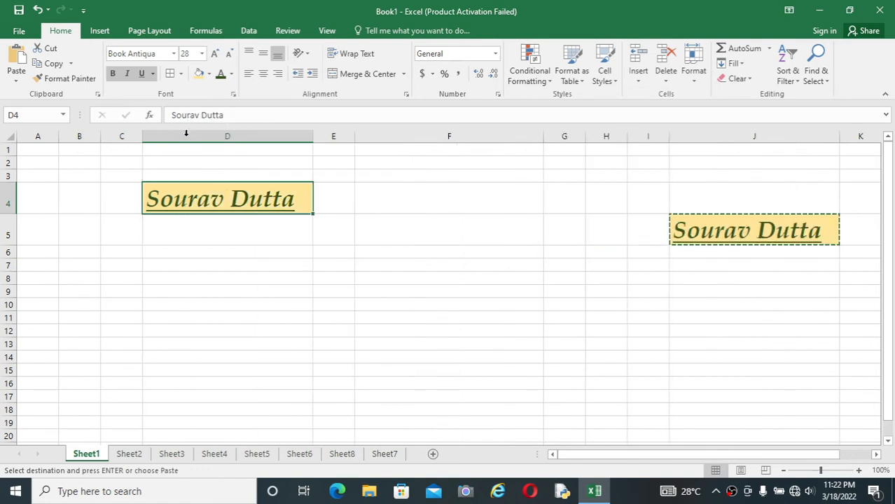
pyautogui.click(687, 267)
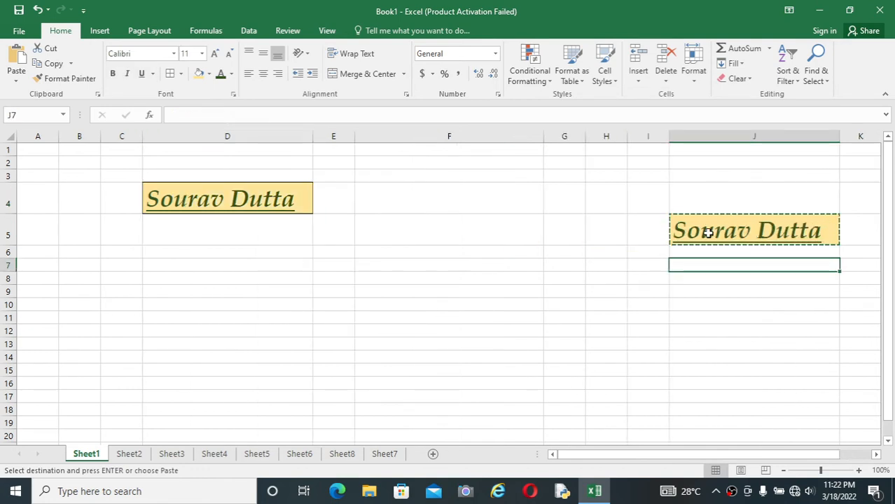
pyautogui.click(755, 220)
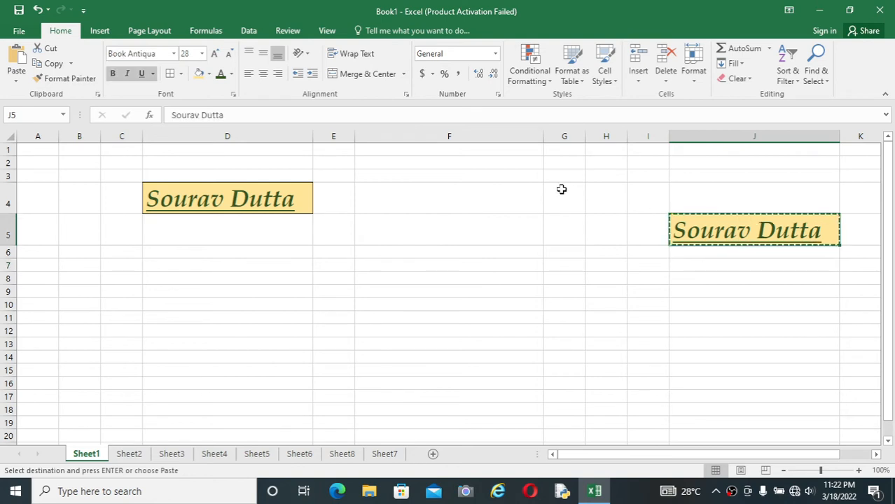
pyautogui.click(597, 238)
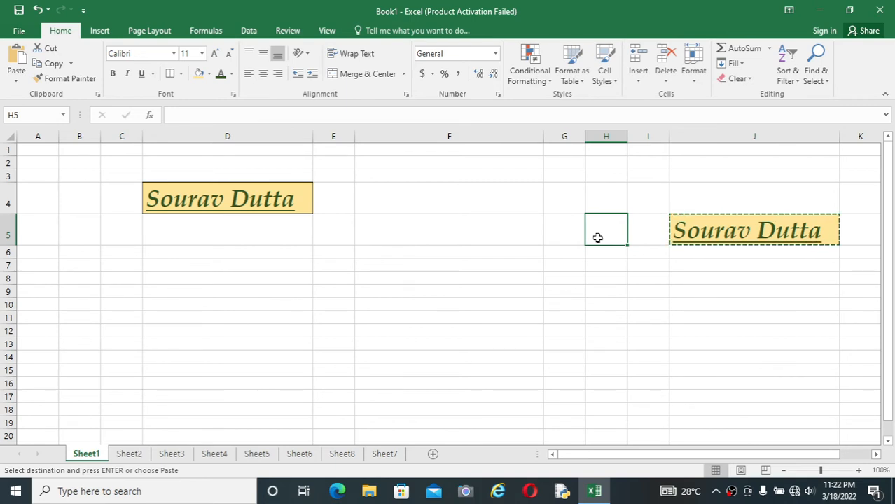
# Set the font color of empty cell D8 to black and its font size to 8
pyautogui.click(185, 308)
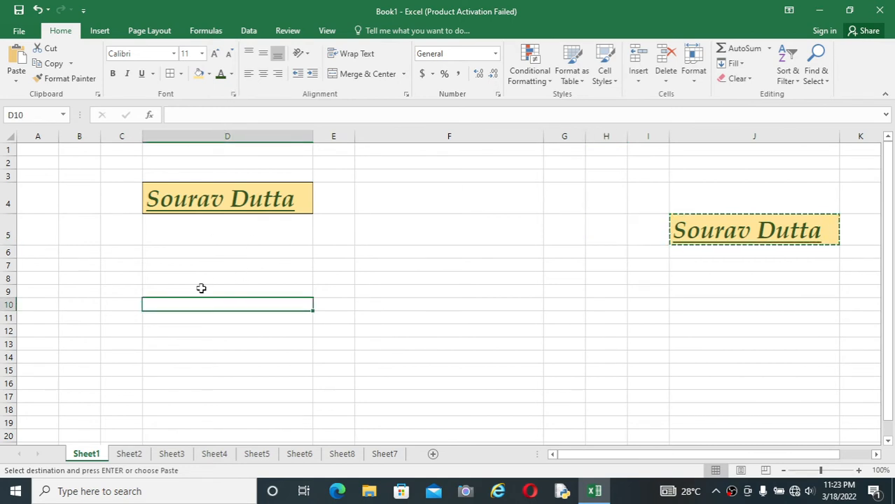
pyautogui.click(217, 274)
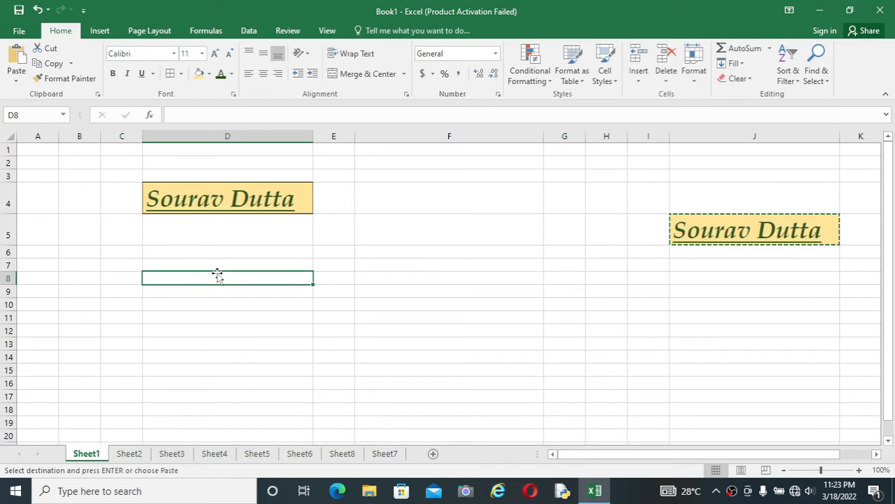
pyautogui.click(231, 75)
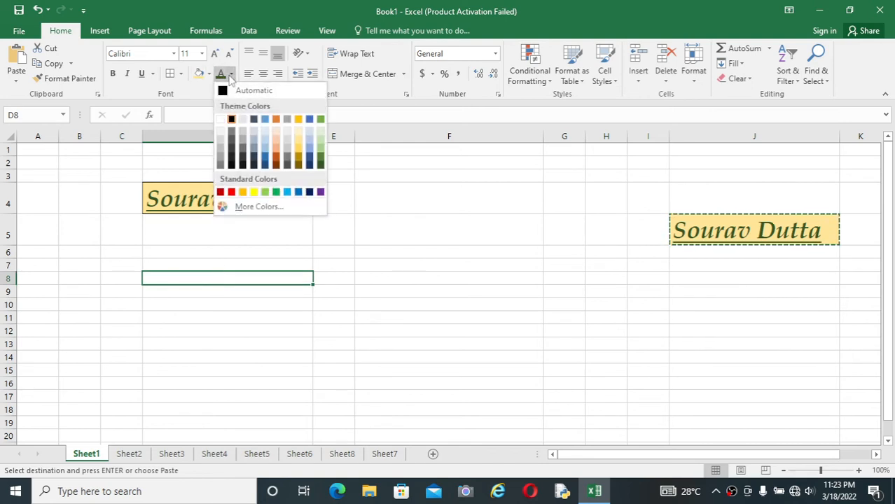
pyautogui.click(234, 120)
pyautogui.click(202, 55)
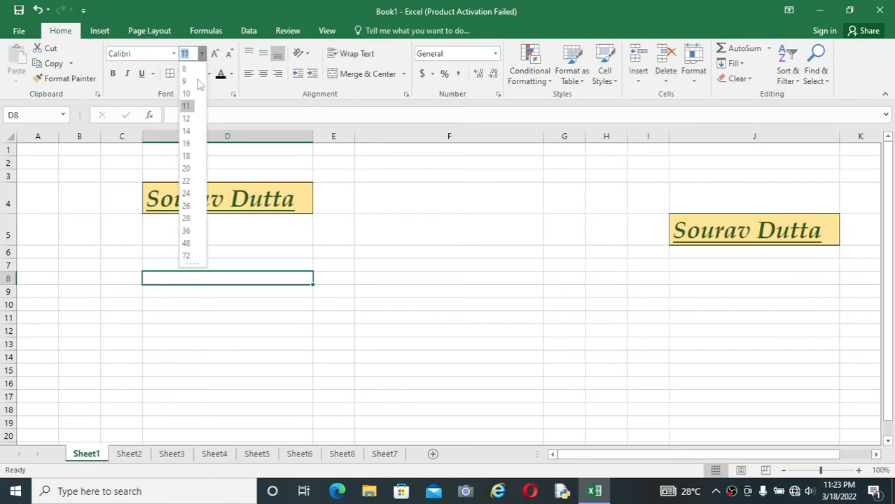
pyautogui.click(185, 69)
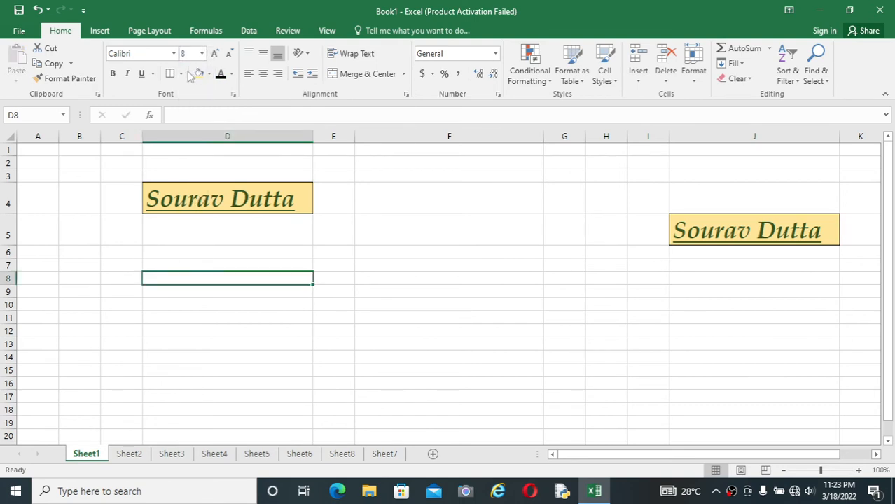
pyautogui.click(173, 346)
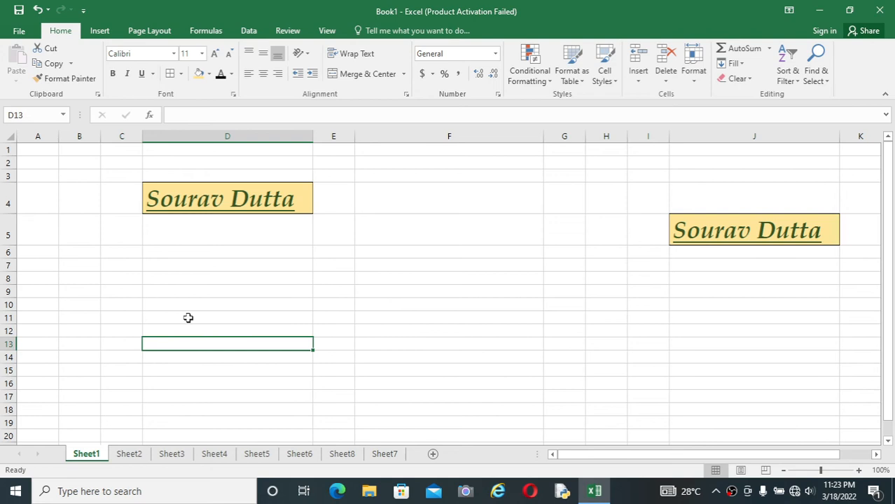
# Enter the text "MS Excel 2016" in cell D8
pyautogui.click(201, 279)
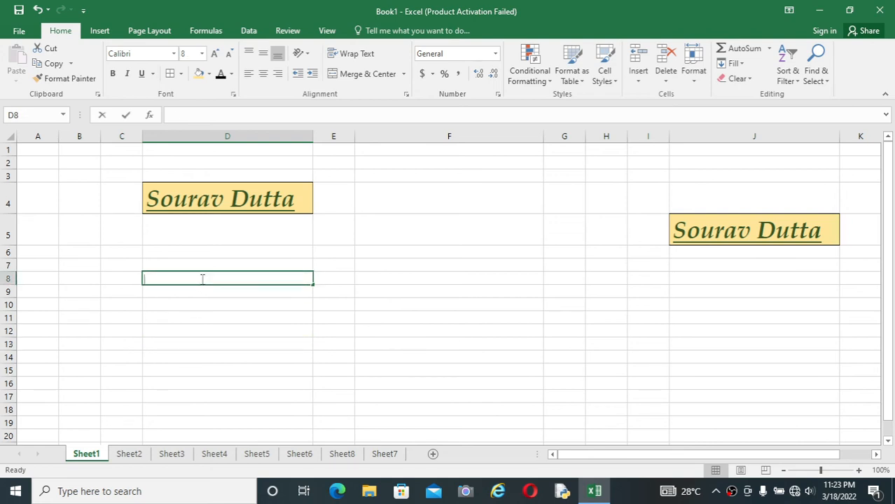
pyautogui.write('MS Excel 2016')
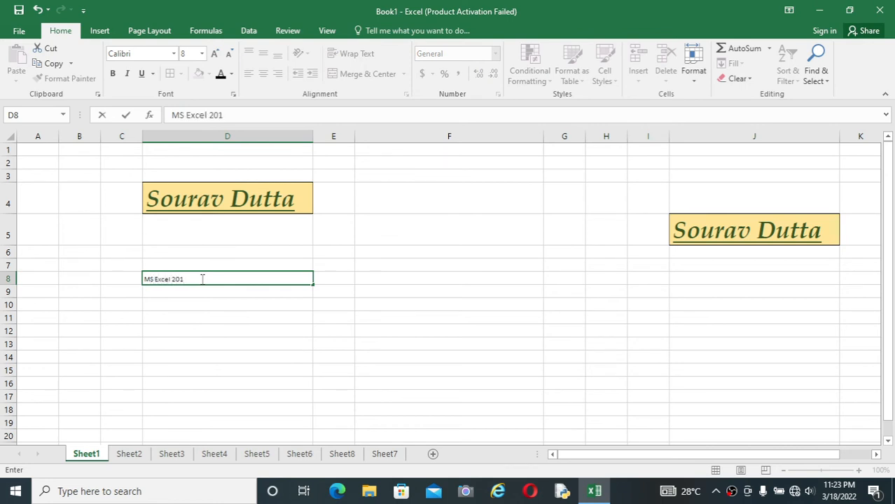
pyautogui.click(204, 328)
pyautogui.click(203, 278)
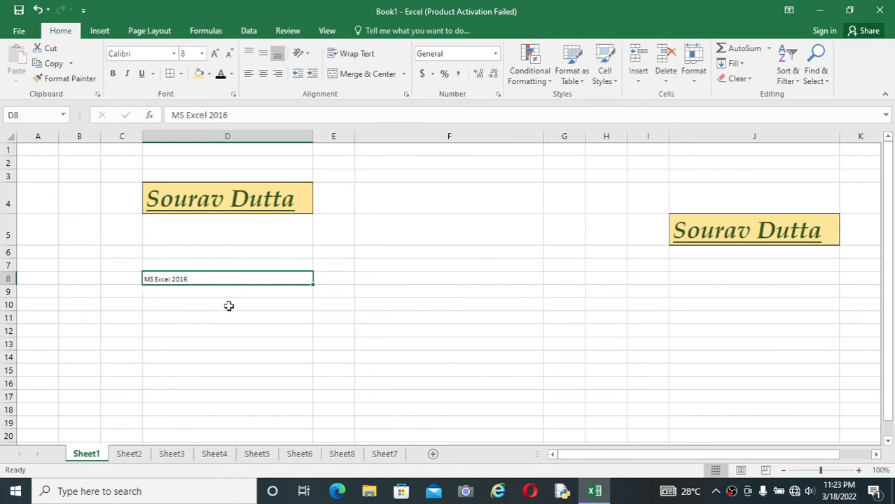
pyautogui.press('Down')
pyautogui.press('Down')
pyautogui.press('Down')
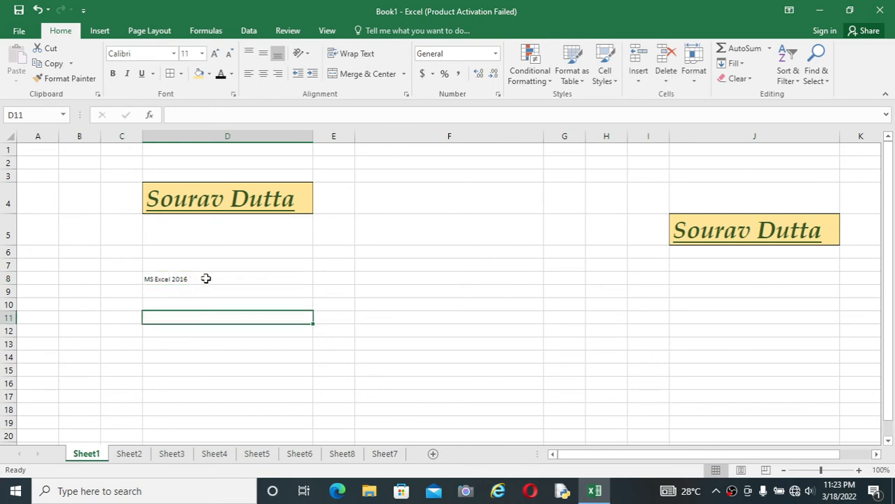
pyautogui.click(206, 278)
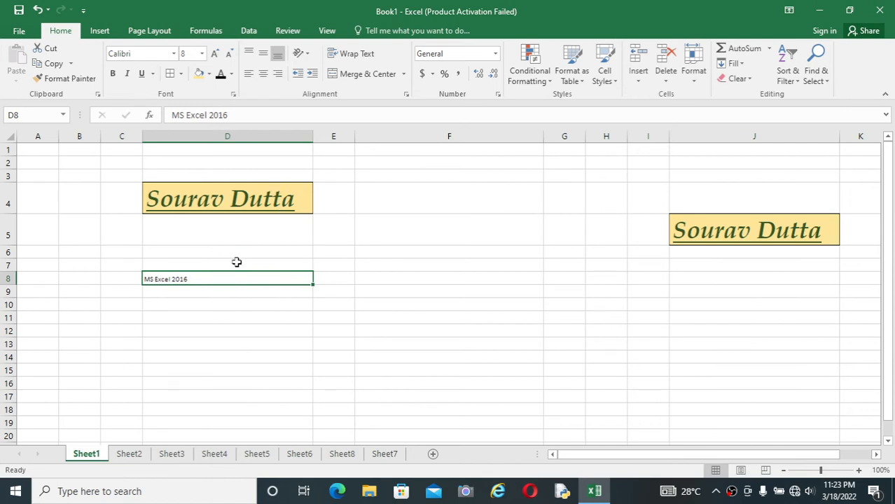
# Copy the formatting of the name in cell D4 onto the text in cell D8 with Format Painter
pyautogui.click(391, 237)
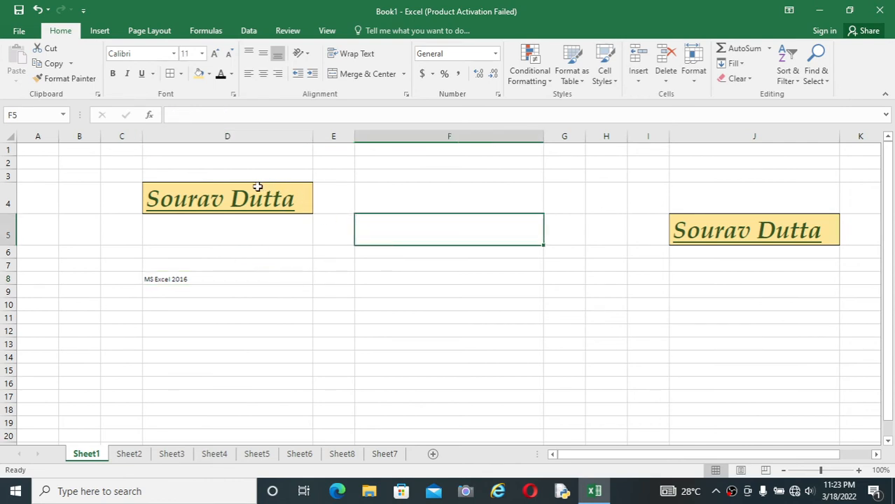
pyautogui.click(236, 197)
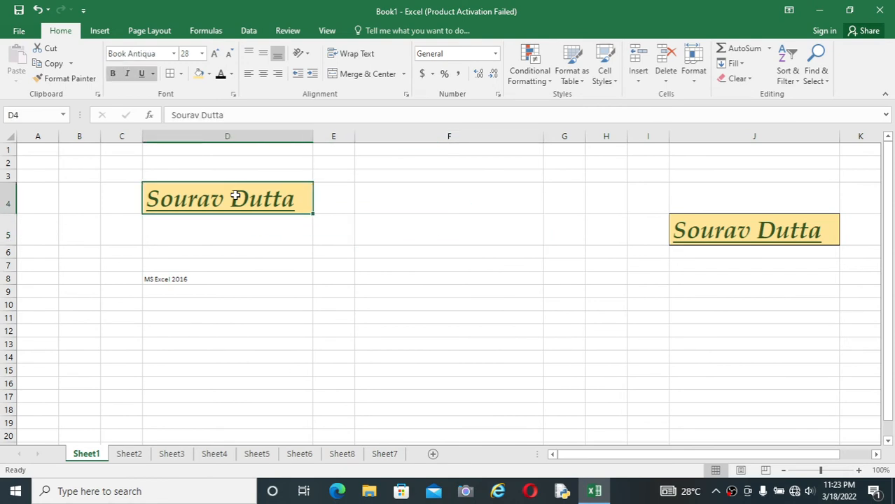
pyautogui.click(61, 78)
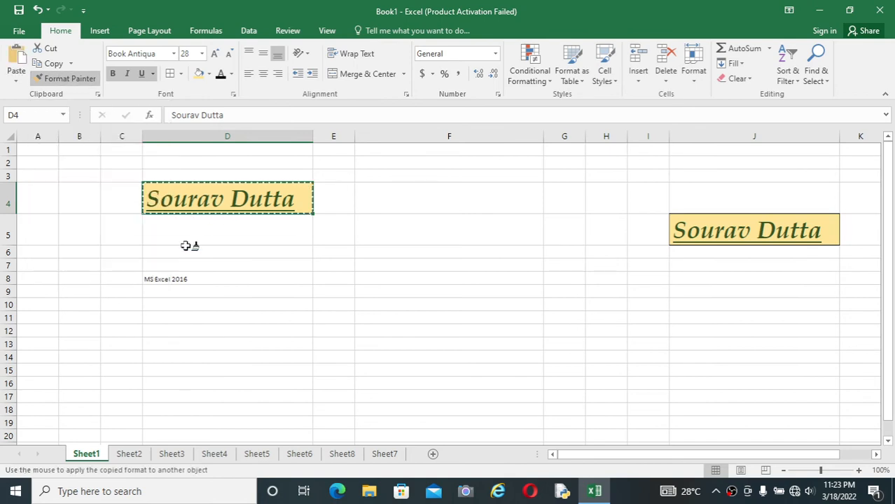
pyautogui.click(161, 280)
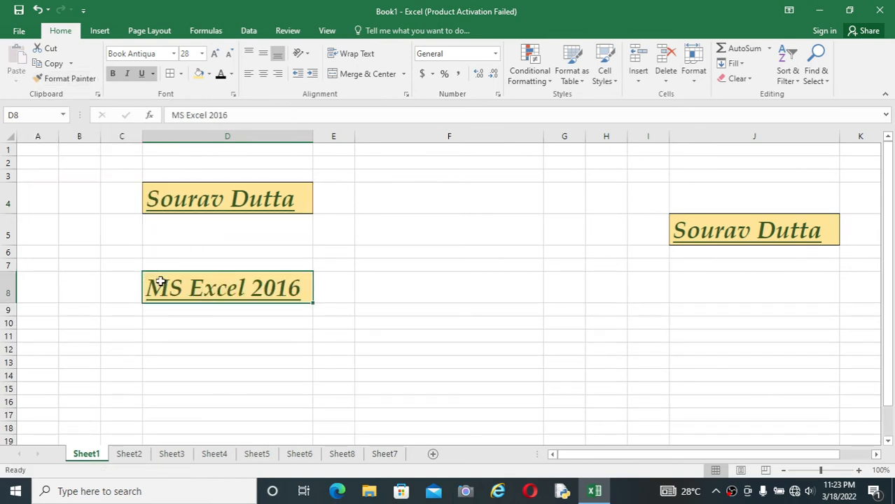
pyautogui.click(324, 381)
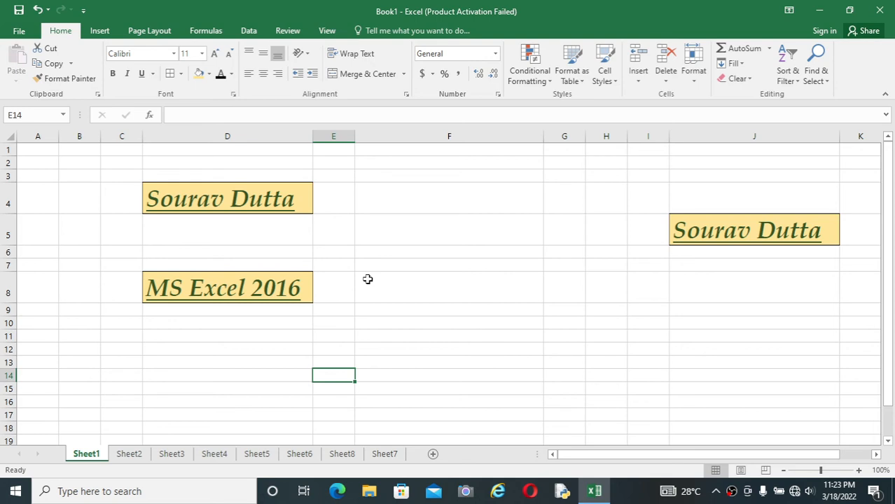
pyautogui.click(242, 290)
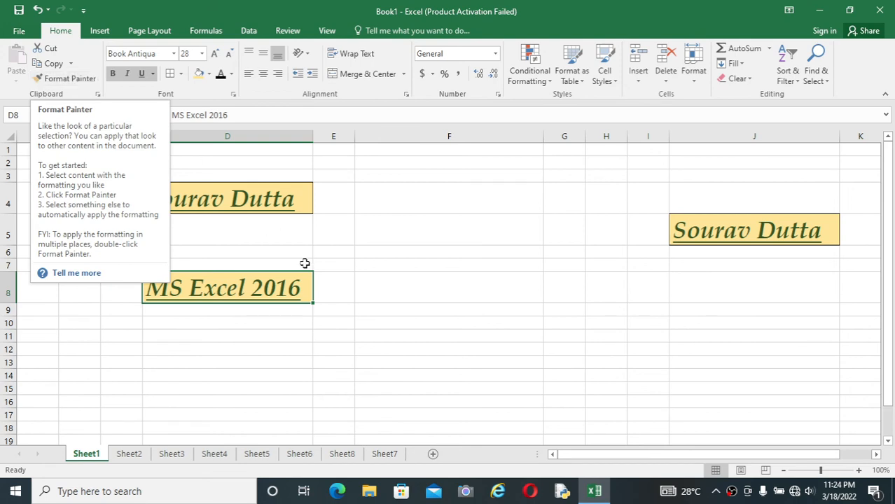
pyautogui.click(379, 270)
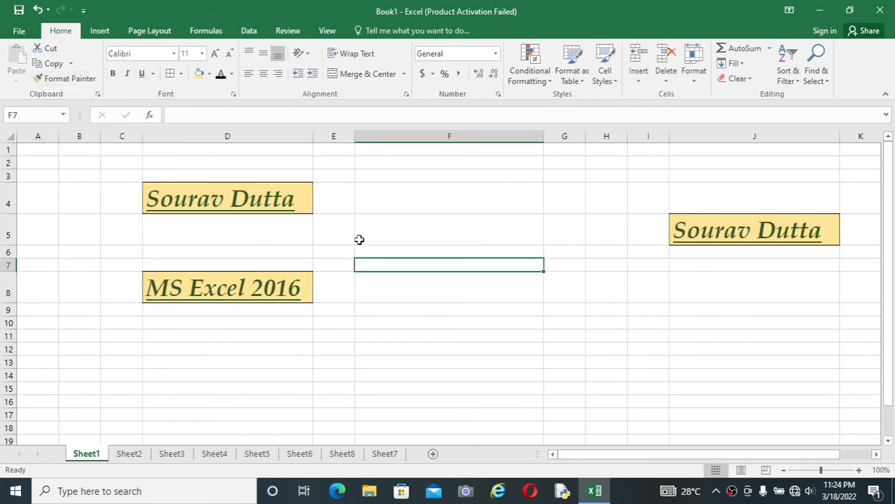
# Widen column D in two stages so cells D4 and D8 have ample empty space beside their text
pyautogui.click(228, 205)
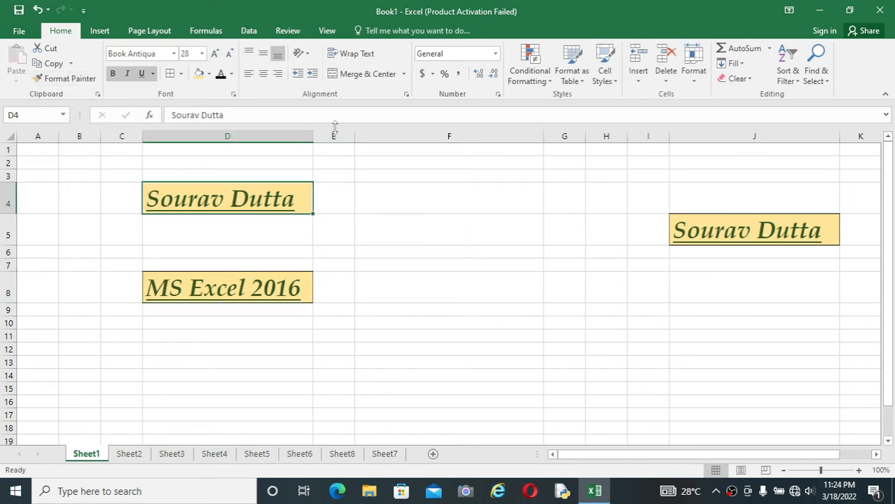
pyautogui.moveTo(312, 136); pyautogui.dragTo(406, 154)
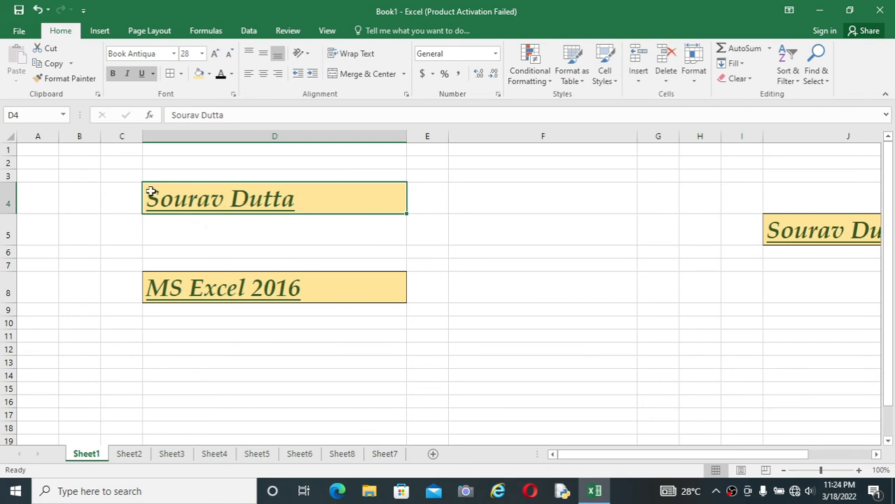
pyautogui.click(518, 204)
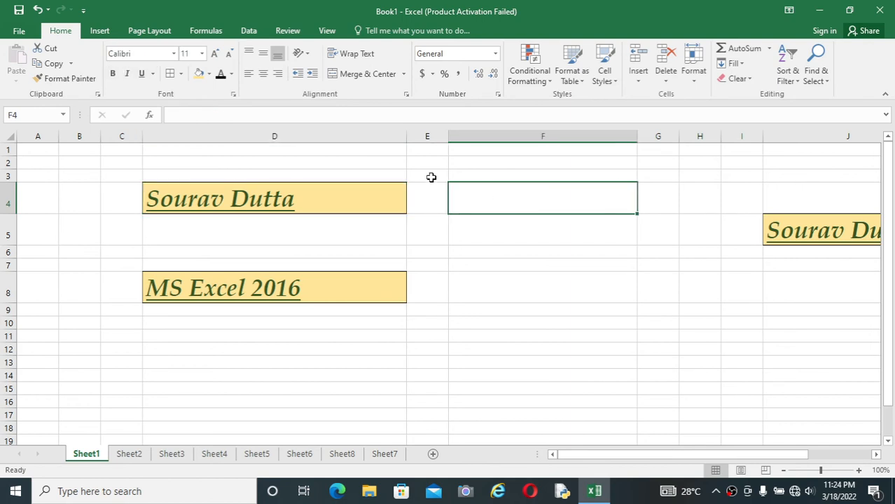
pyautogui.click(394, 199)
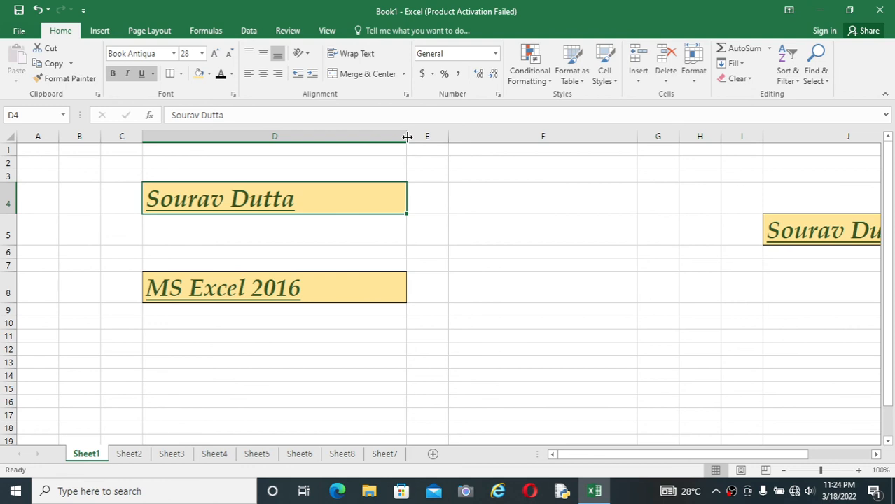
pyautogui.moveTo(407, 137); pyautogui.dragTo(437, 141)
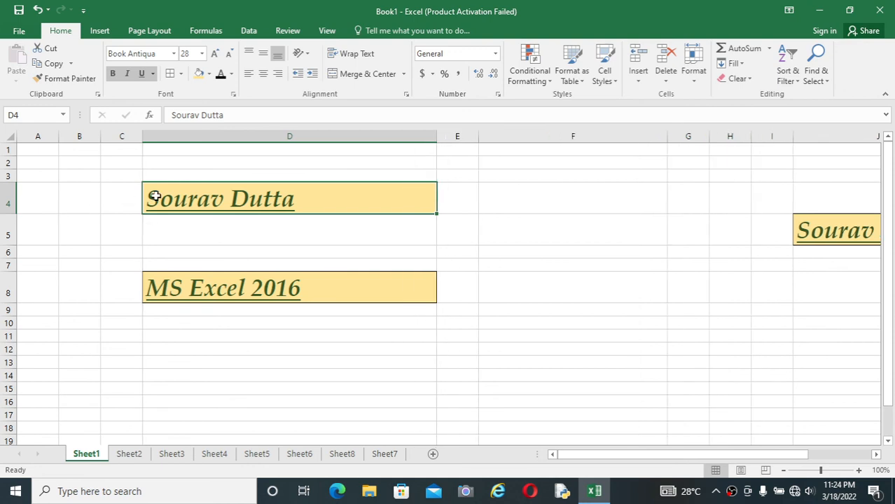
pyautogui.click(422, 178)
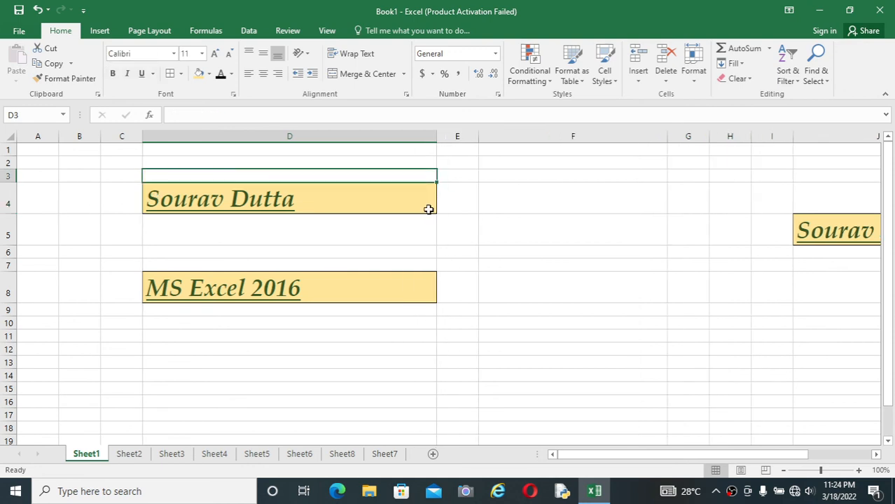
# Increase the height of row 4 so cell D4 has empty space above its text
pyautogui.click(428, 209)
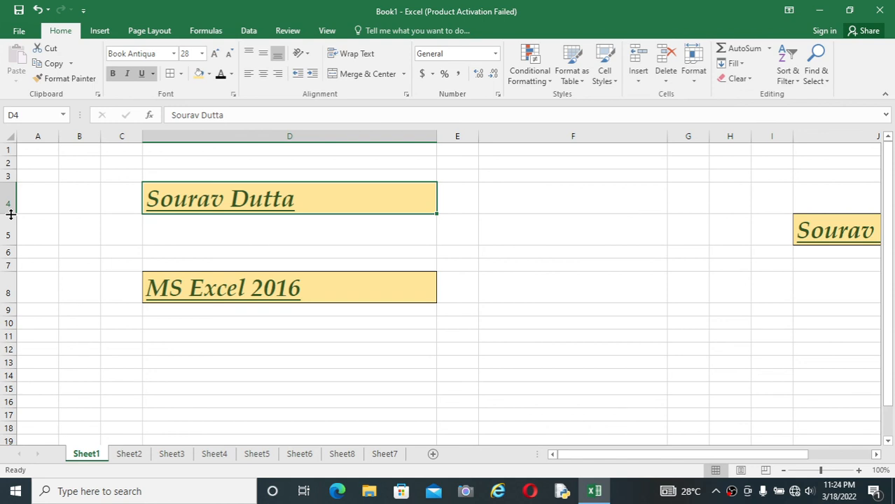
pyautogui.moveTo(11, 214); pyautogui.dragTo(18, 241)
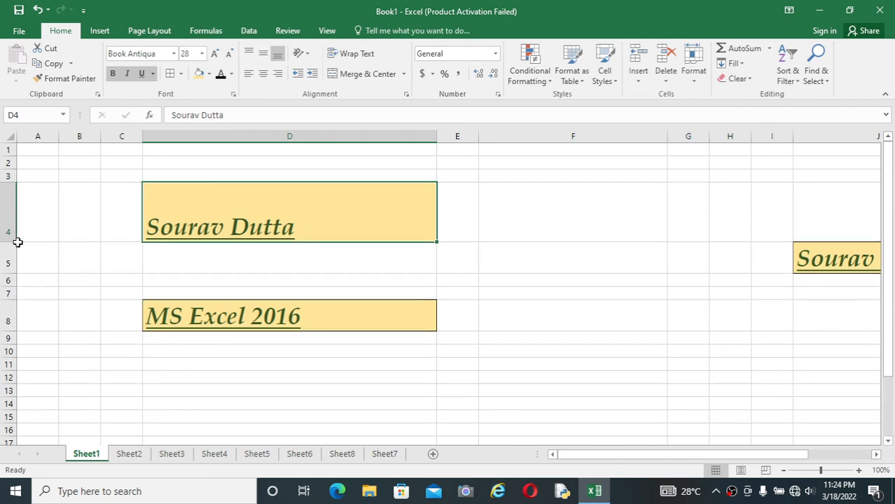
pyautogui.click(225, 258)
pyautogui.click(280, 186)
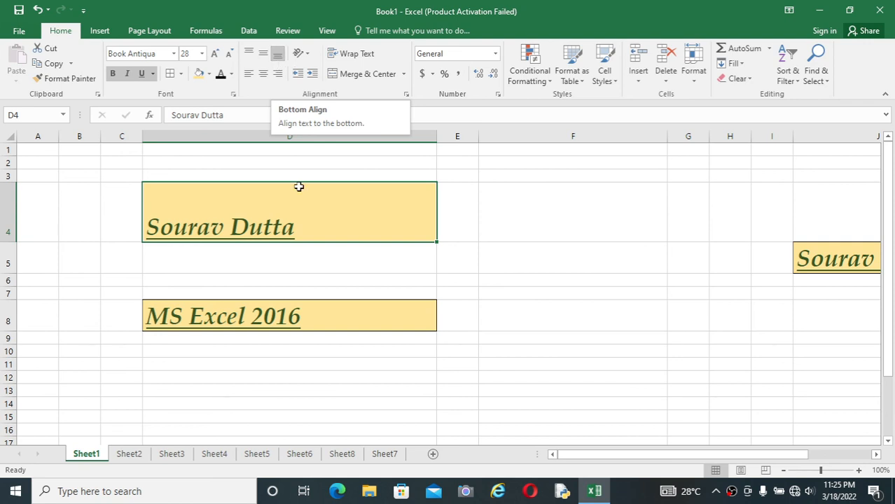
pyautogui.click(346, 282)
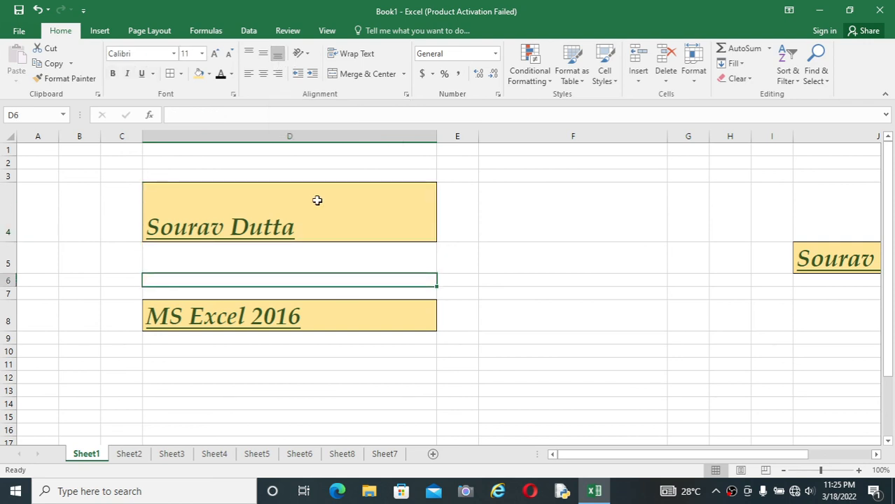
# Try Top Align, Middle Align and Bottom Align in turn on the name in cell D4
pyautogui.click(318, 204)
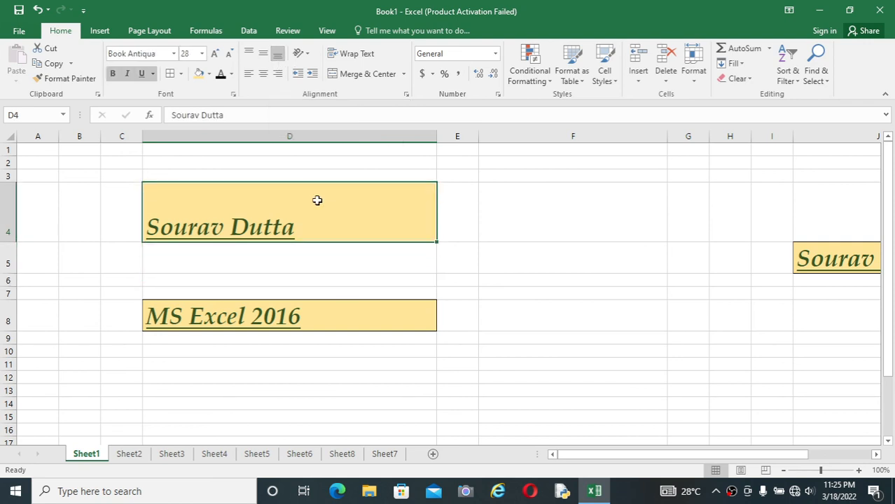
pyautogui.click(247, 56)
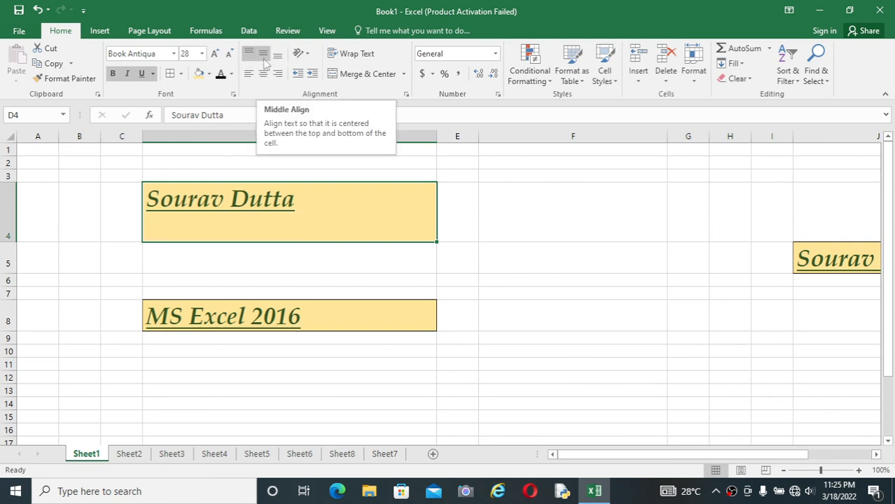
pyautogui.click(264, 61)
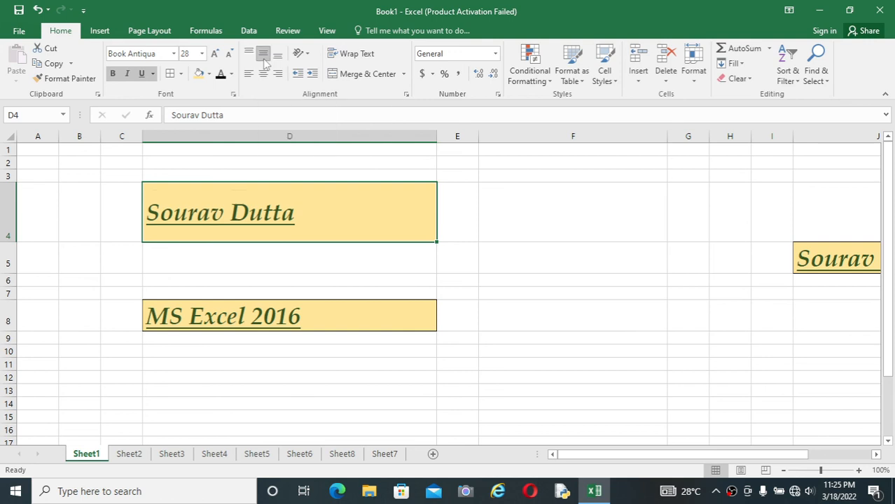
pyautogui.click(278, 59)
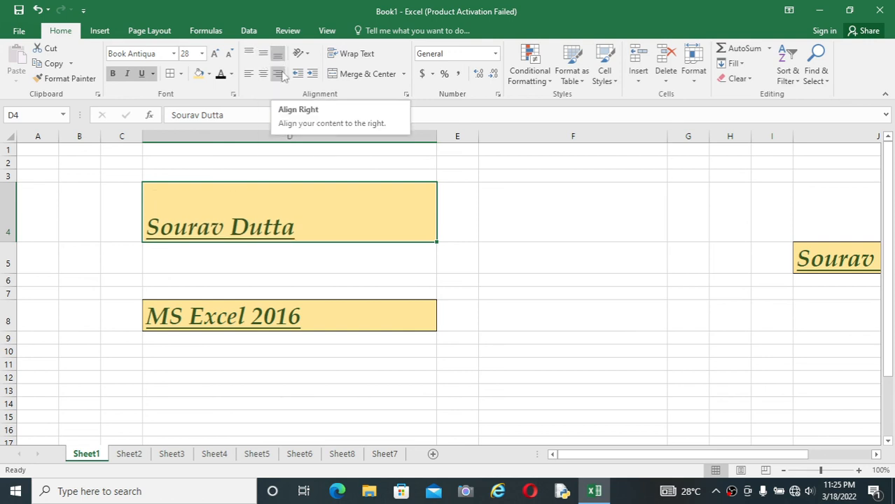
# Try right, center and left horizontal alignment in turn on the name in cell D4
pyautogui.click(279, 74)
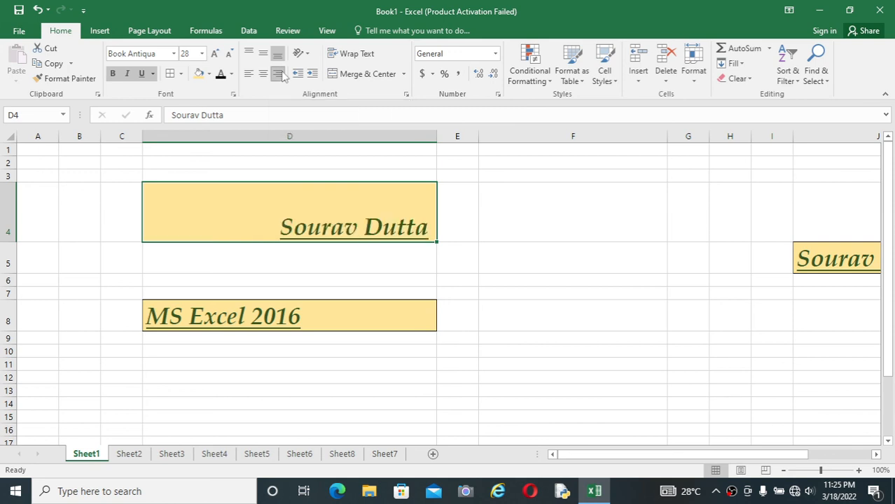
pyautogui.click(264, 75)
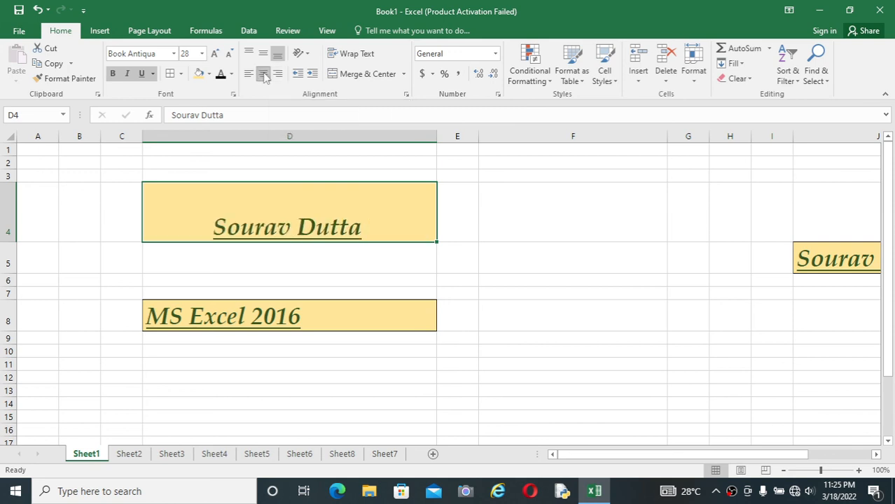
pyautogui.click(250, 76)
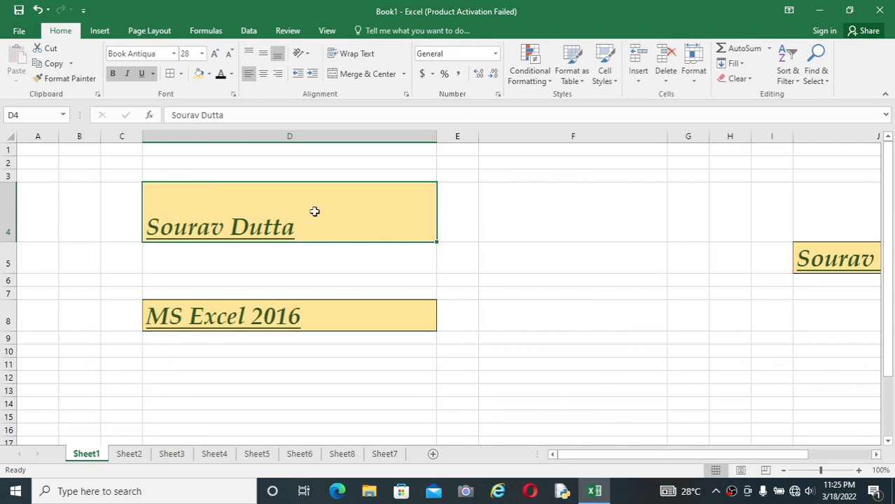
# Center the name in cell D4 both vertically with Middle Align and horizontally with Center
pyautogui.click(322, 255)
pyautogui.click(355, 193)
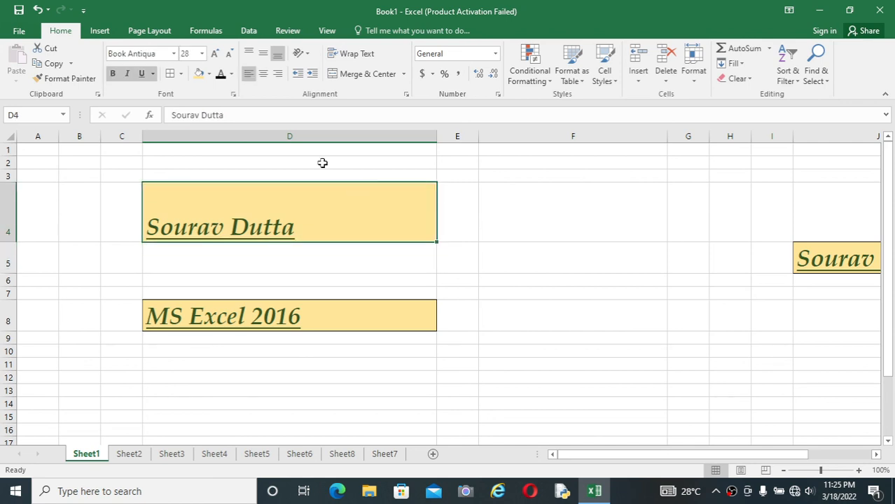
pyautogui.click(263, 56)
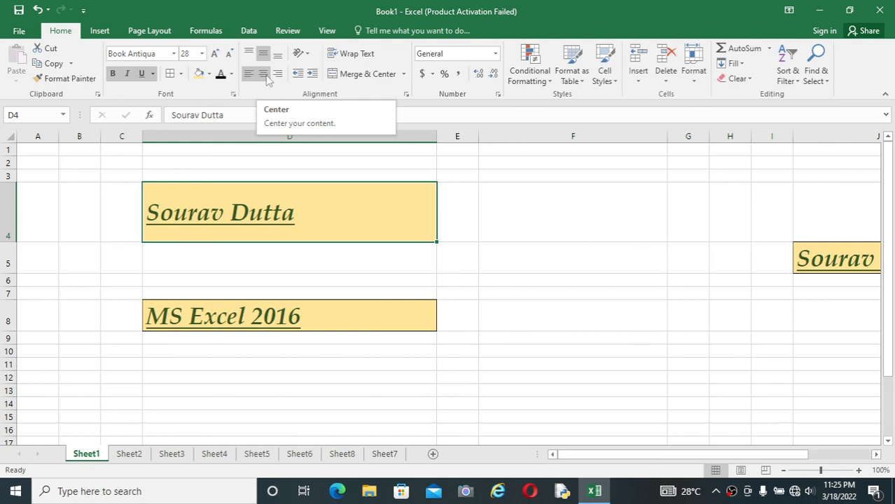
pyautogui.click(264, 74)
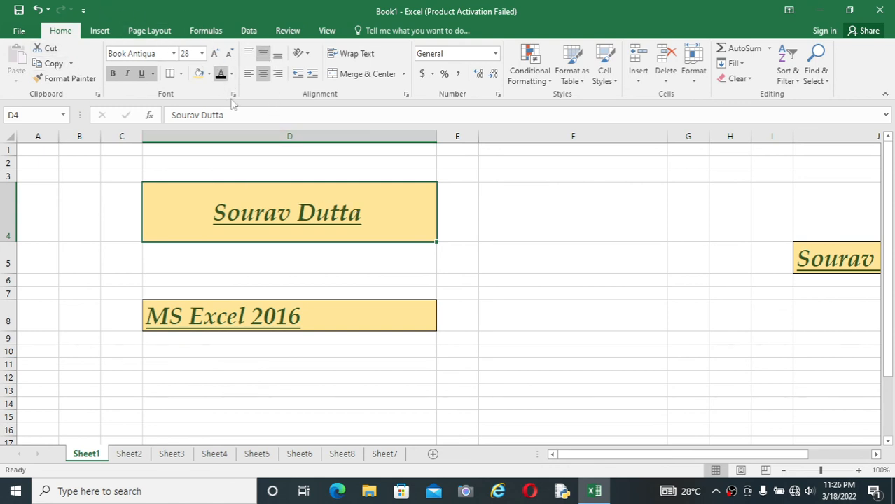
# Deselect the formatted cell and minimize the workbook window to show the desktop
pyautogui.click(502, 273)
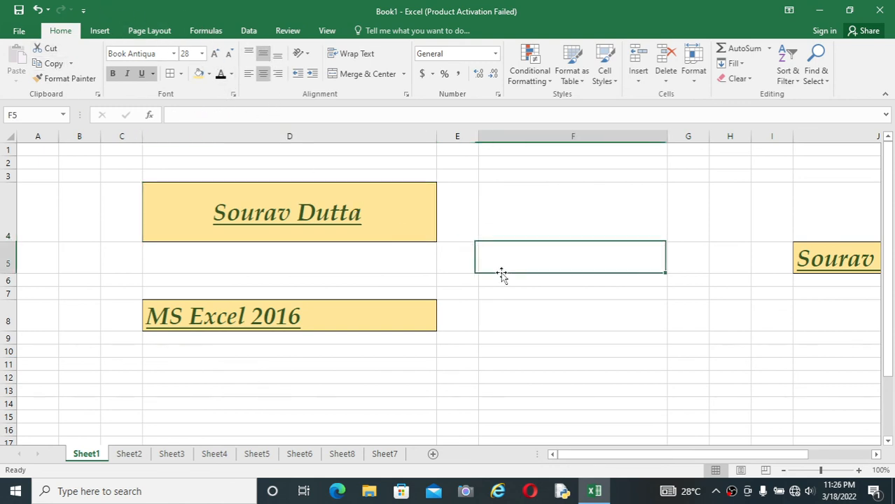
pyautogui.click(728, 185)
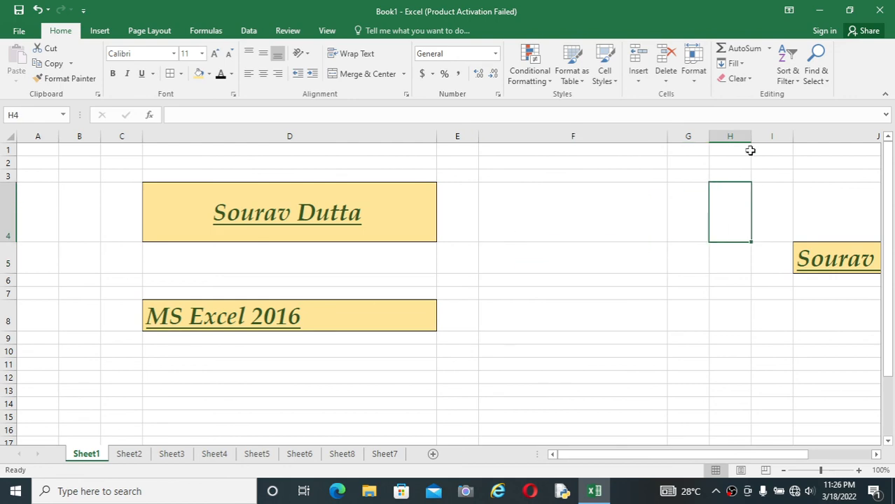
pyautogui.click(819, 11)
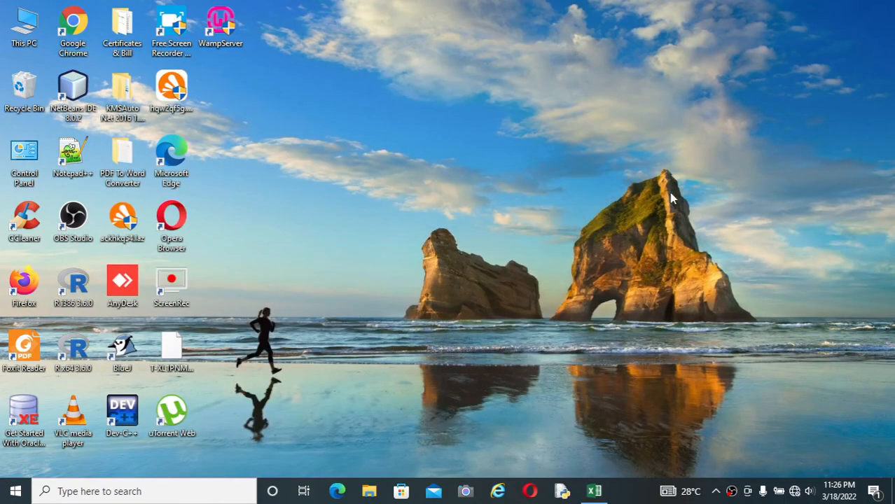